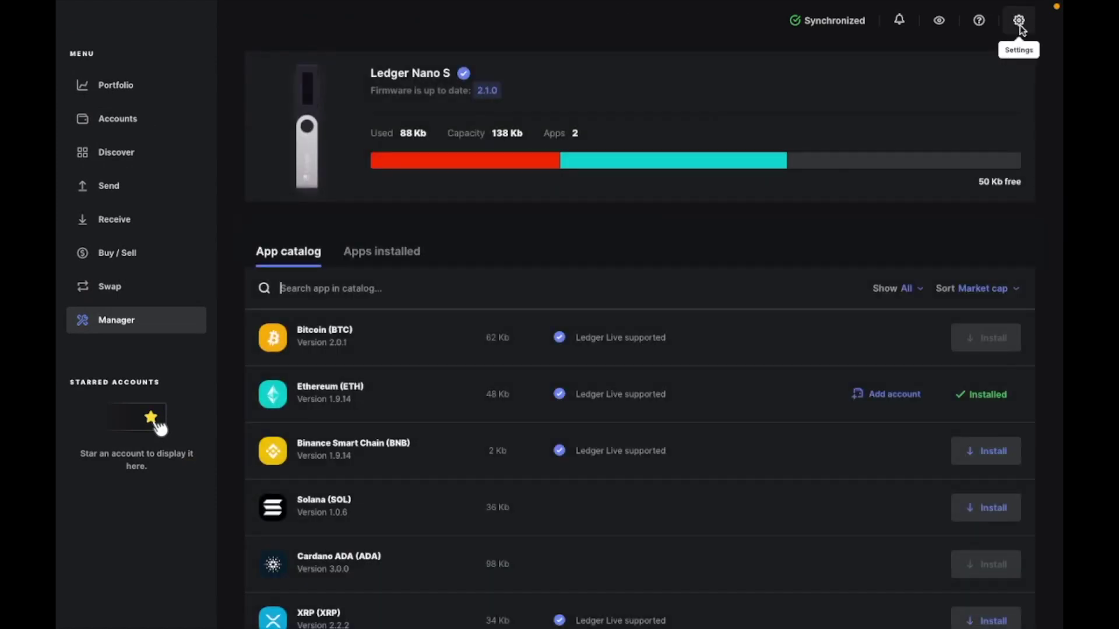
Step: Enable Developer mode under Ledger Live's Experimental features settings
left_click(1020, 23)
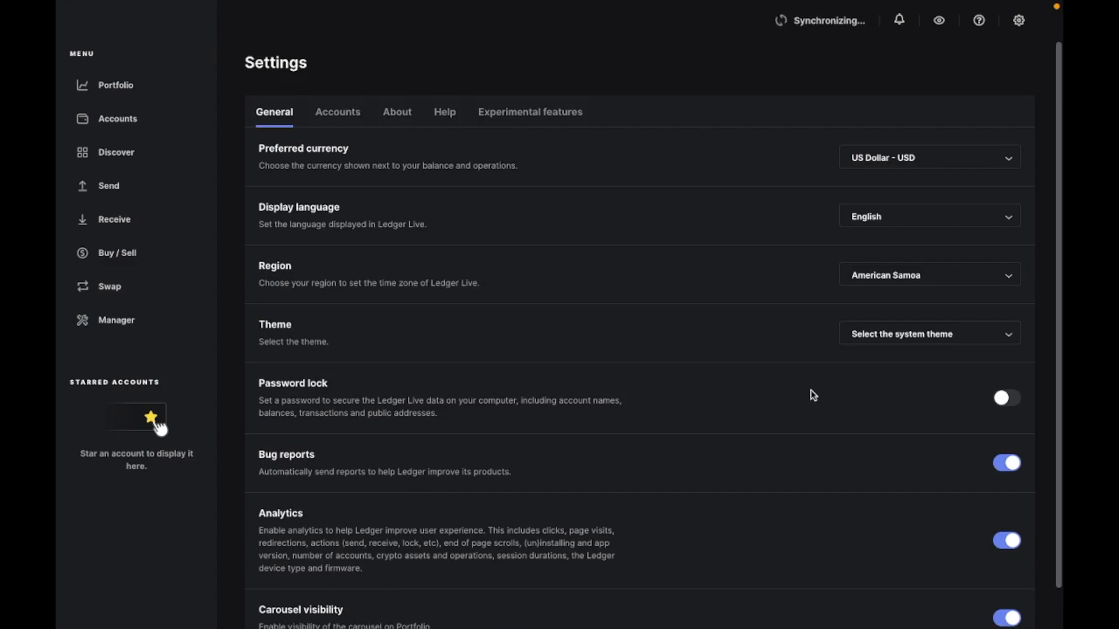
left_click(529, 114)
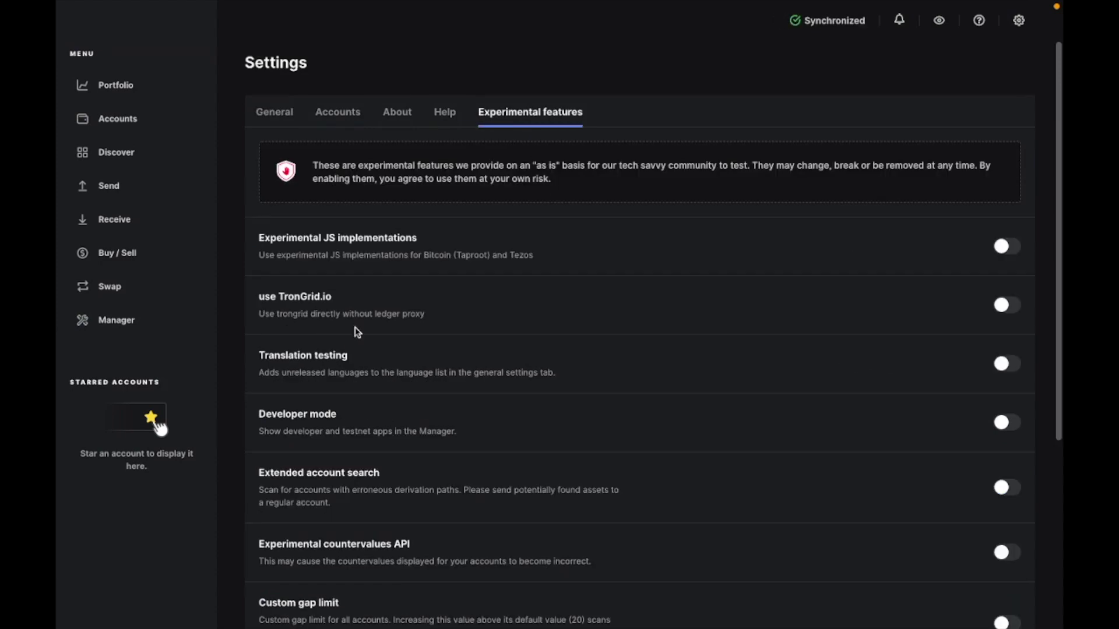
left_click(1005, 426)
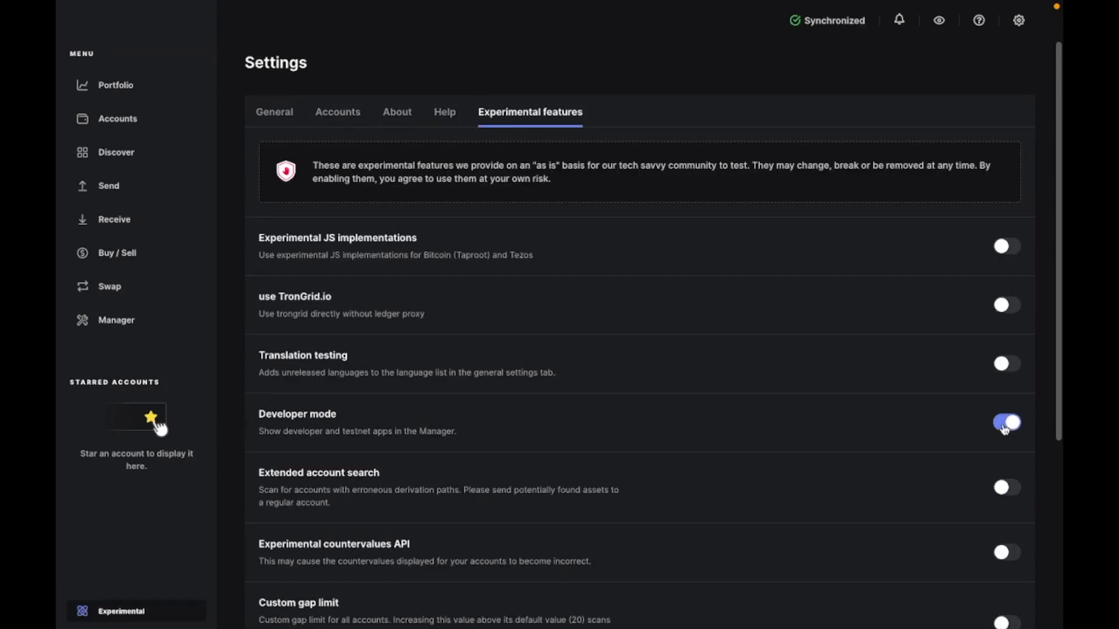
Step: Search the Manager app catalog for 'helium' and install the Helium app on the Nano S
left_click(112, 327)
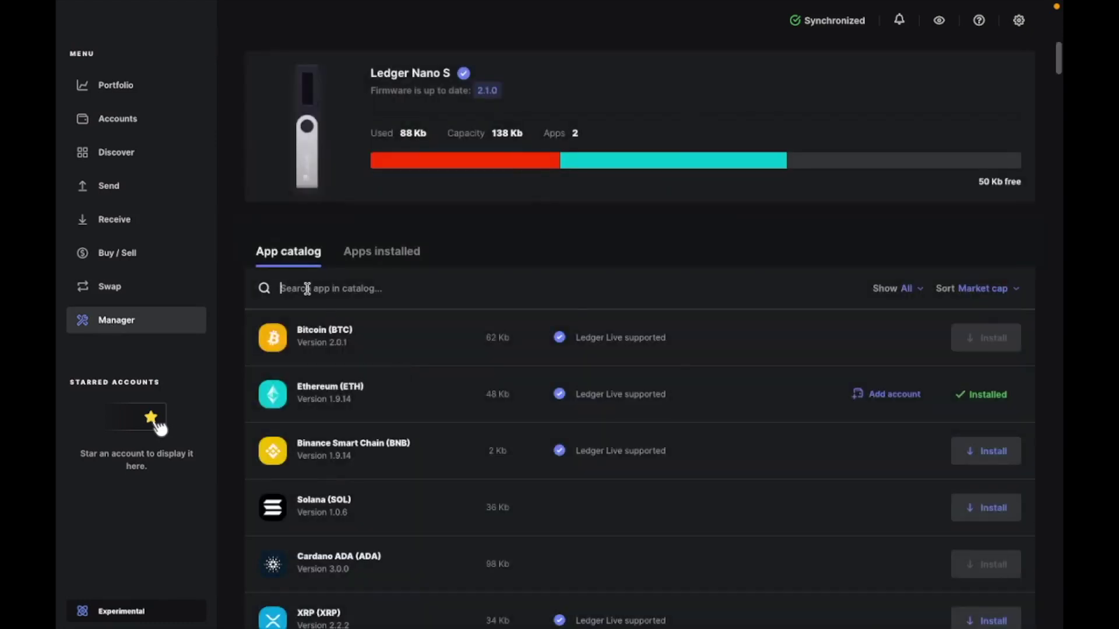
type("heliu")
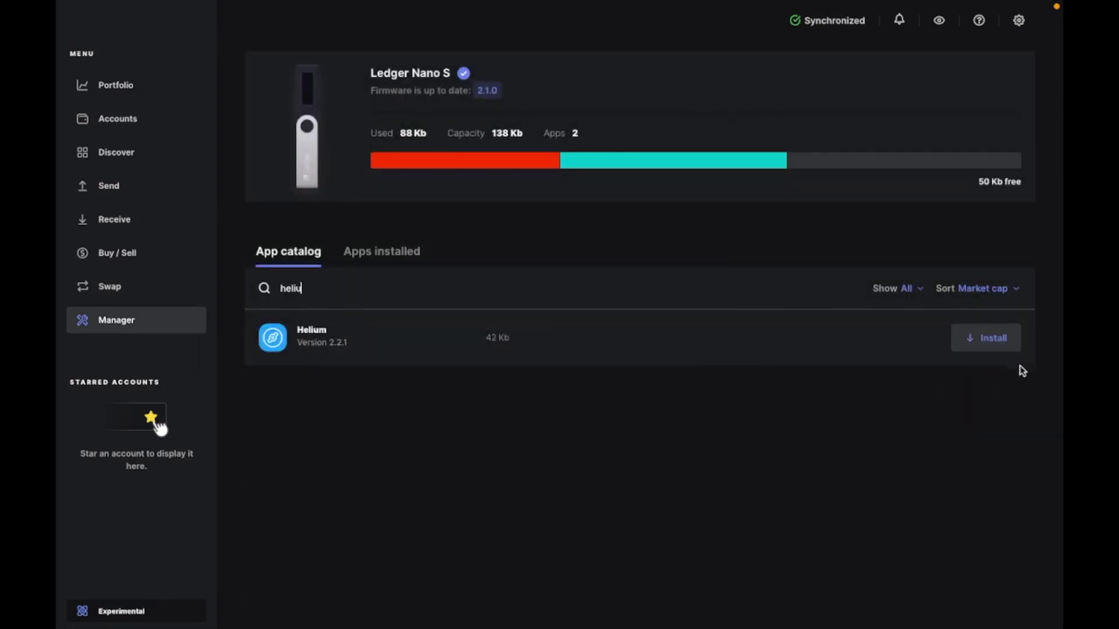
left_click(963, 339)
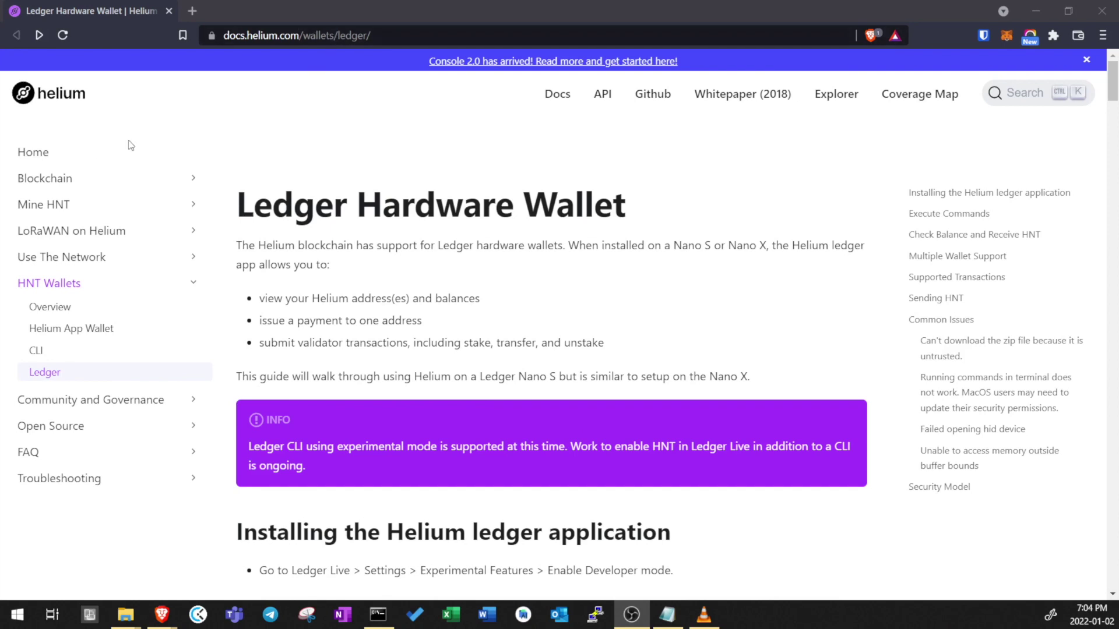
Step: From the docs' GitHub releases link, save helium-ledger-cli-v2.1.3-x86-64-win.zip to Downloads
scroll(369, 271, "down", 10)
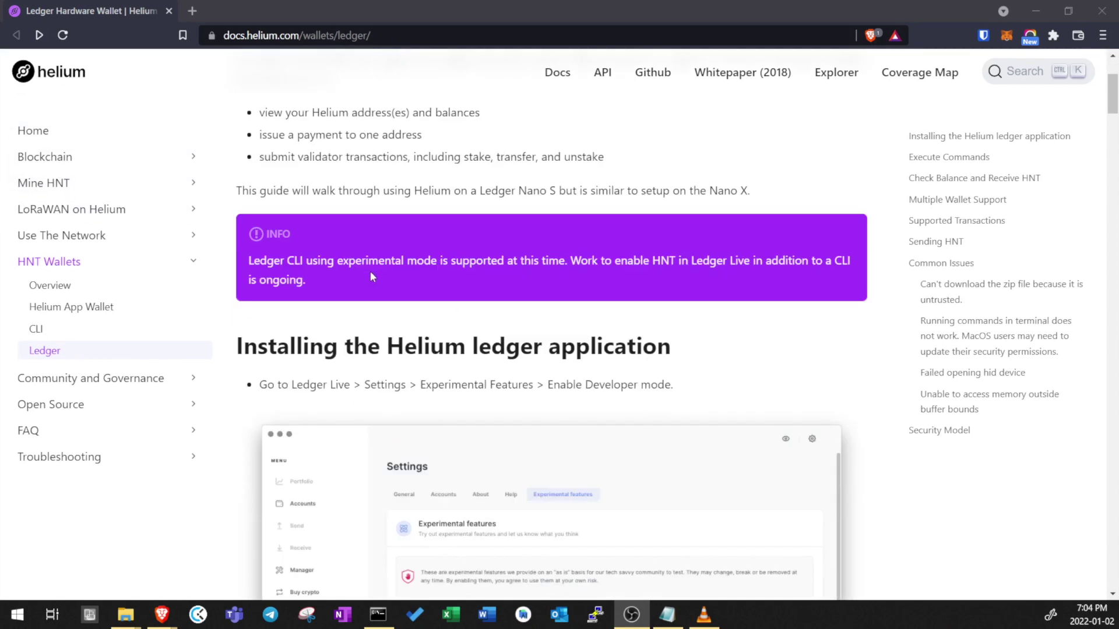
scroll(403, 325, "down", 10)
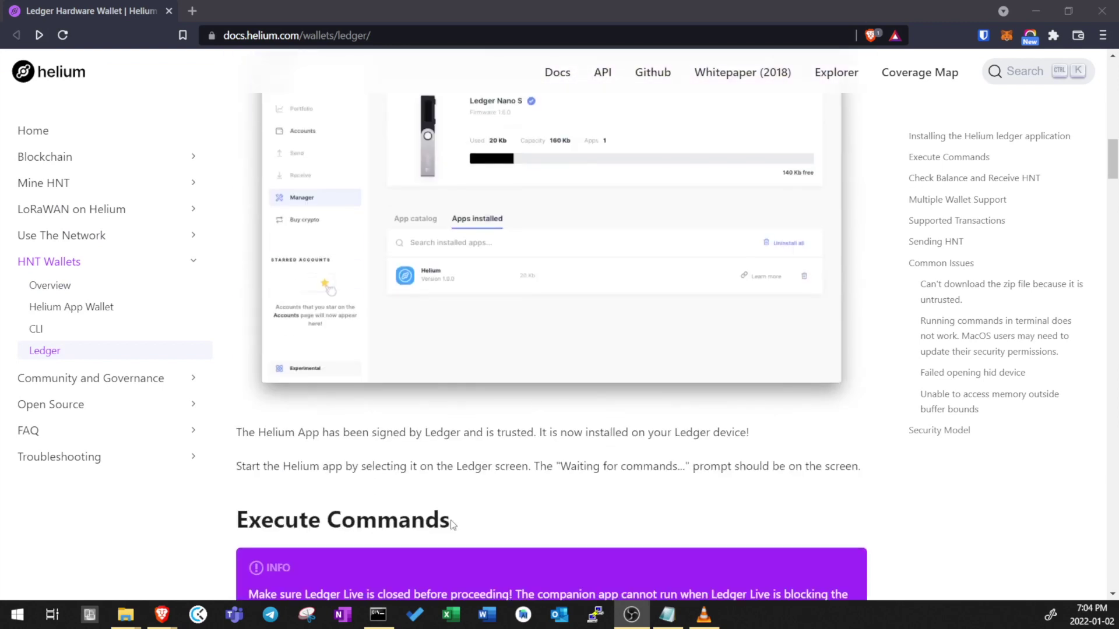
scroll(465, 555, "down", 4)
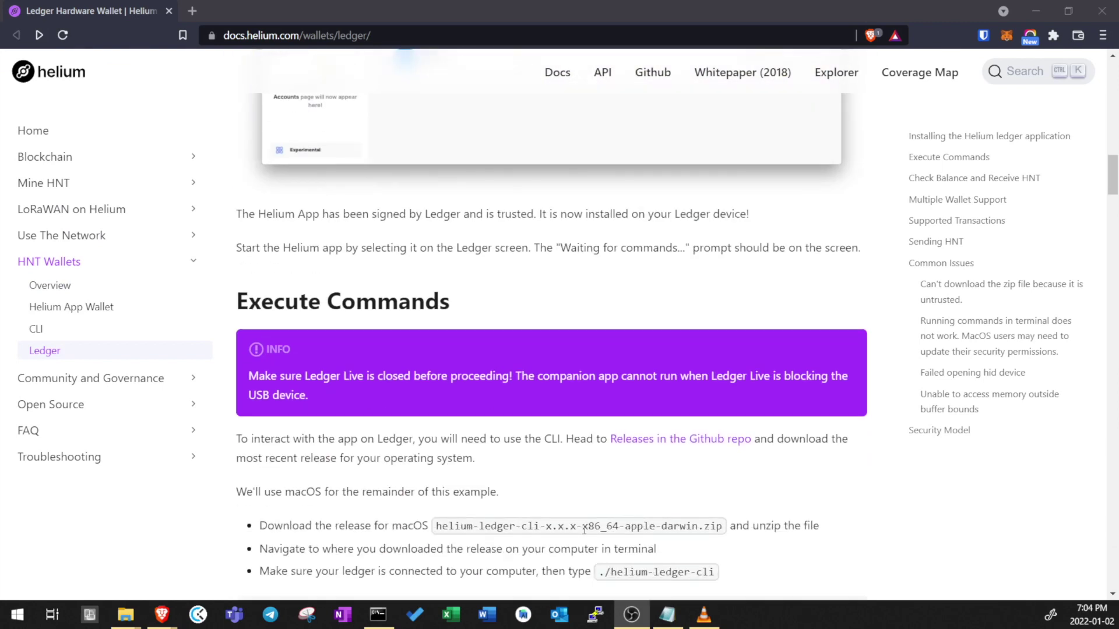
left_click(644, 441)
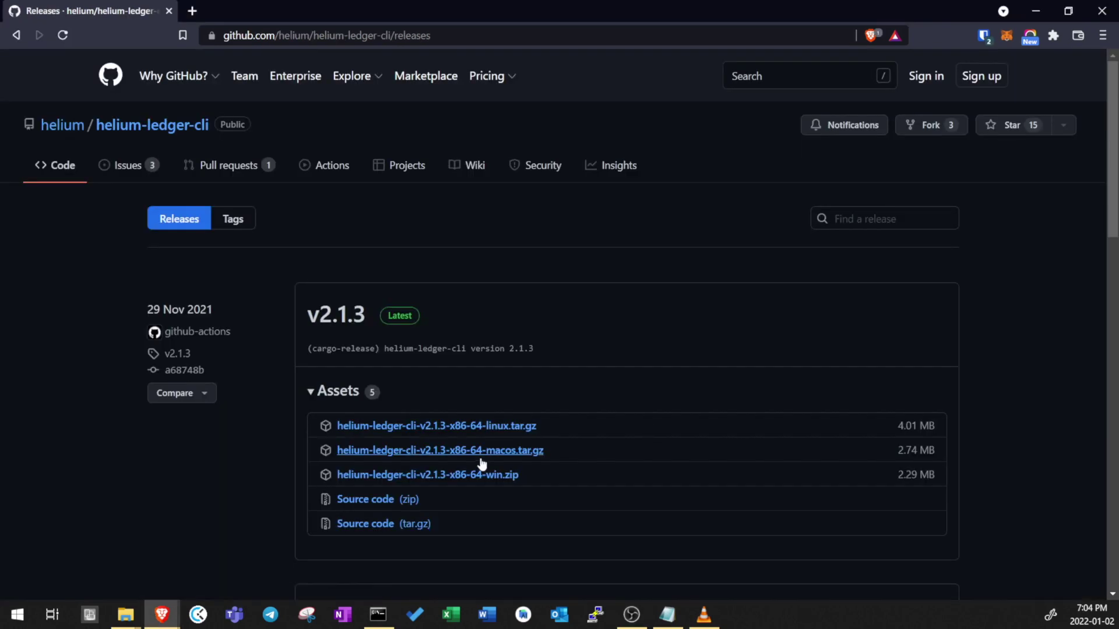
left_click(491, 476)
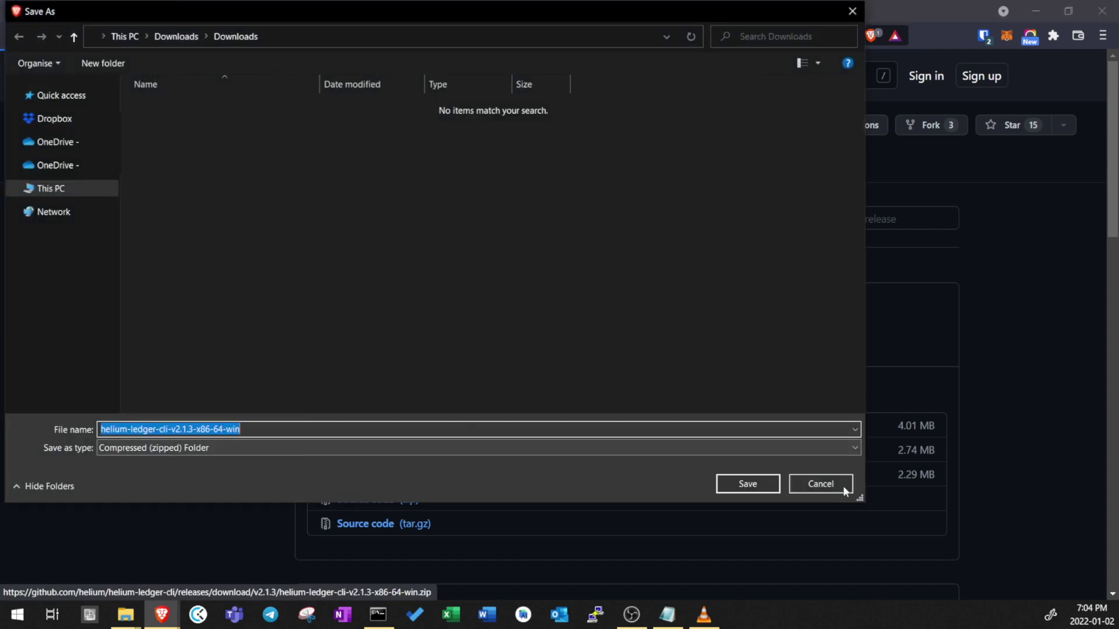
left_click(767, 485)
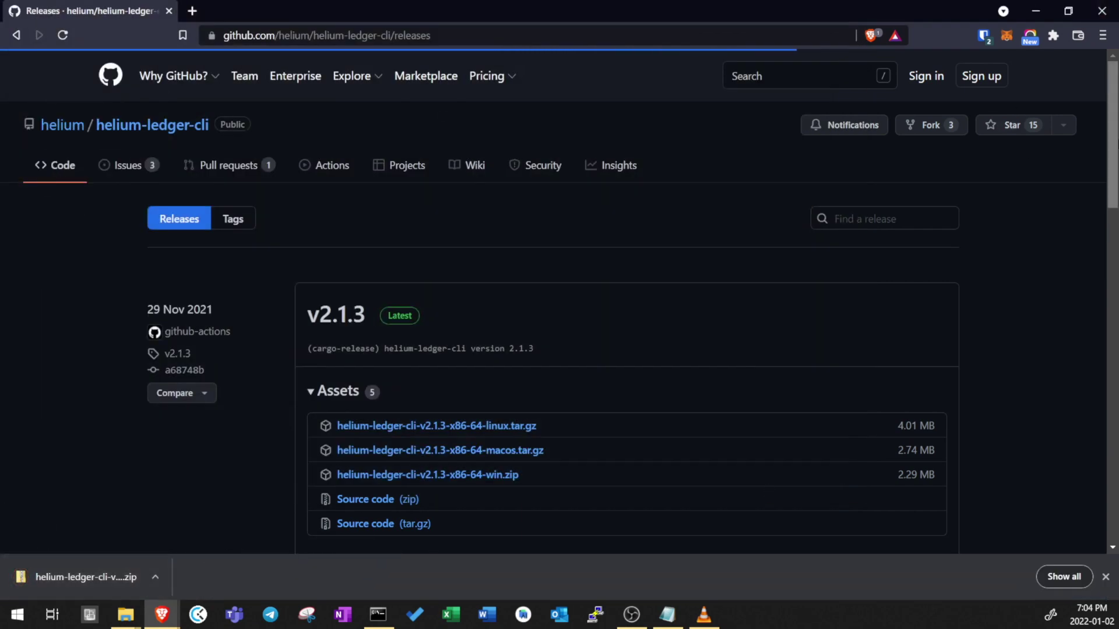
Step: Show the downloaded zip in its folder and extract all its files to the suggested location
left_click(155, 577)
left_click(170, 528)
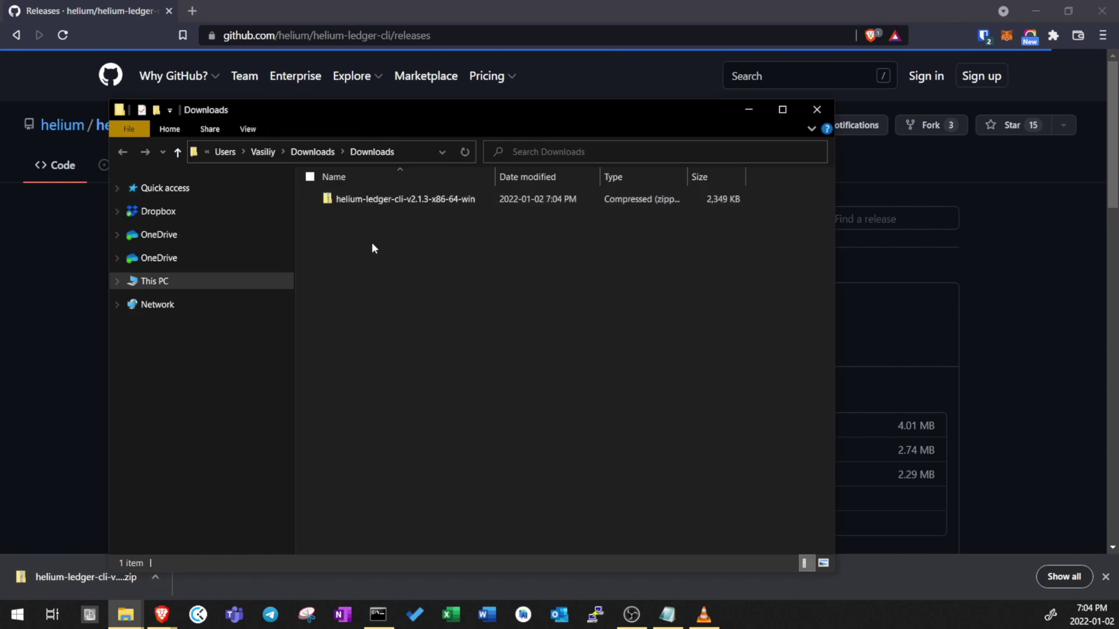
right_click(419, 204)
left_click(294, 257)
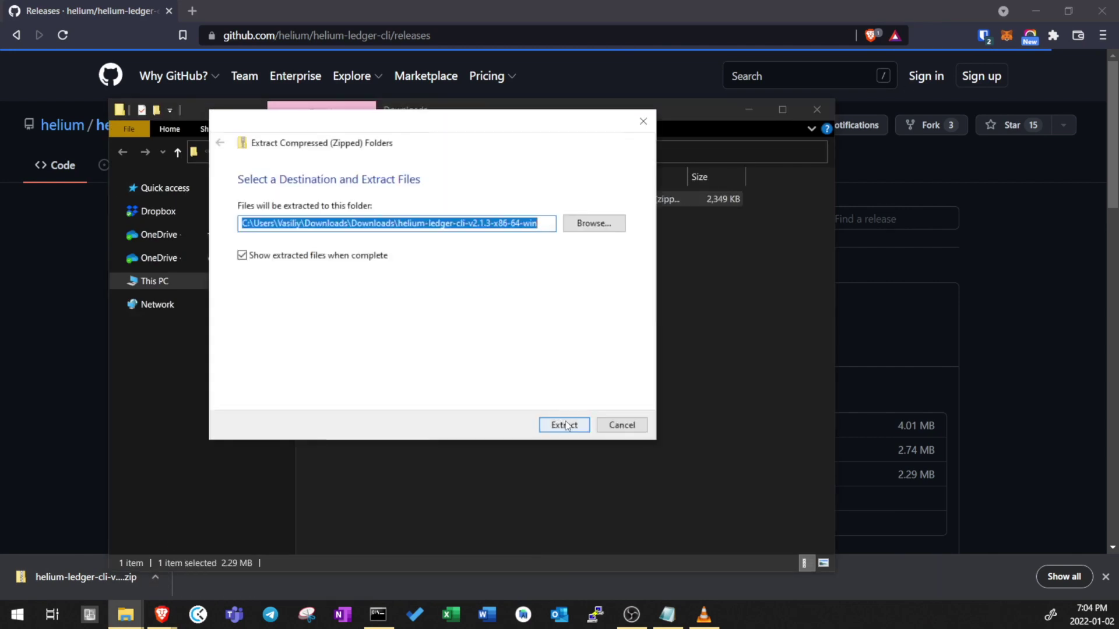
left_click(575, 425)
Step: Open the extracted helium-ledger-cli-v2.1.3-x86-64-win folder
left_click(833, 123)
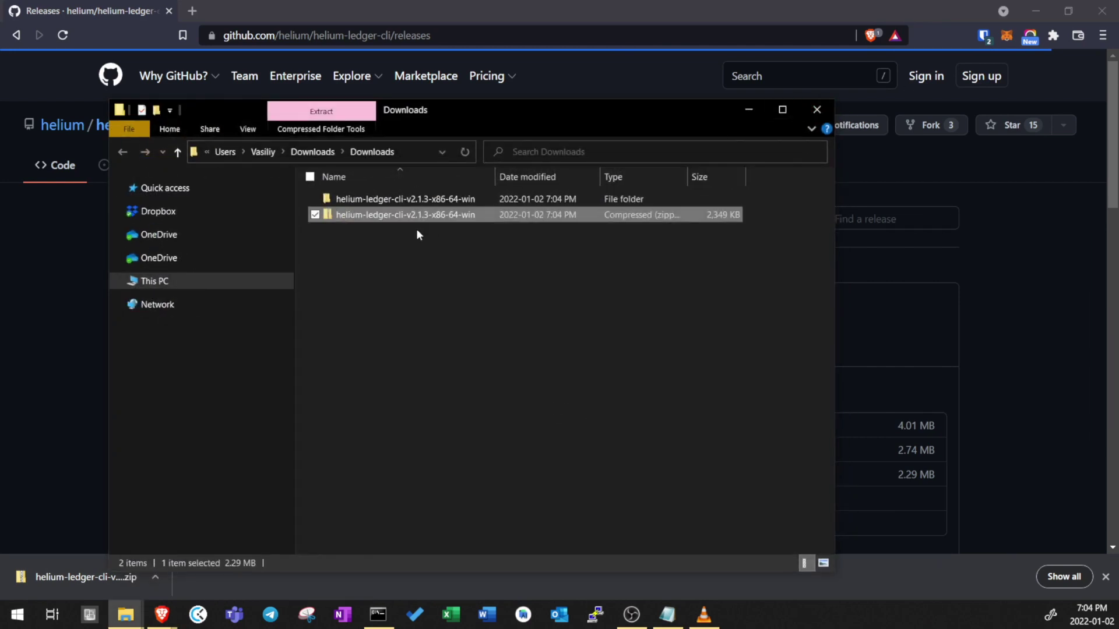
left_click(402, 217)
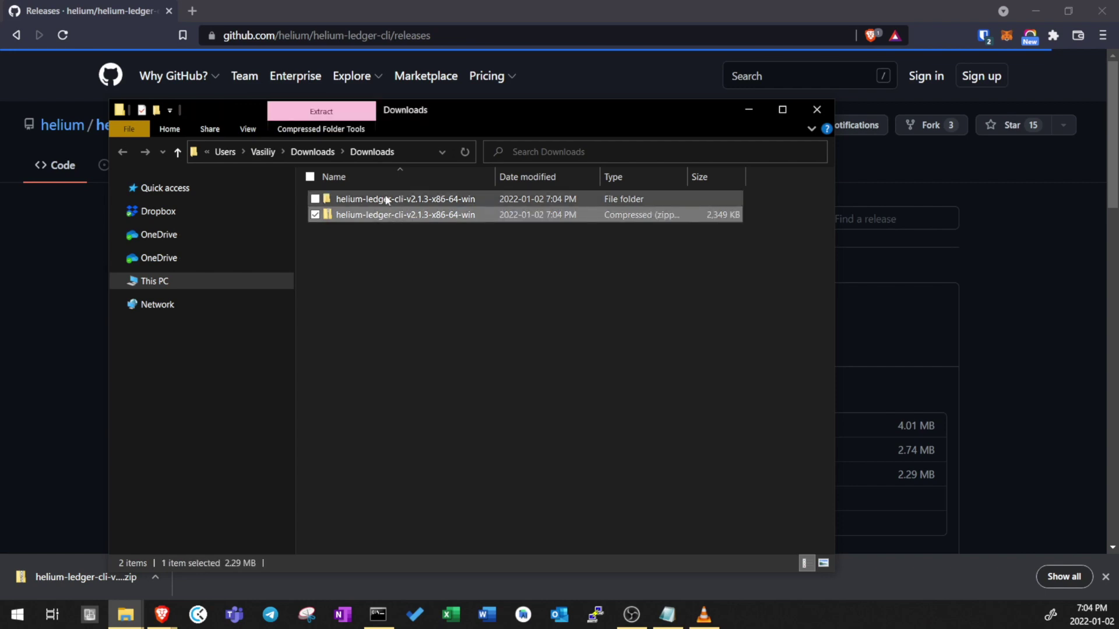
left_click(393, 199)
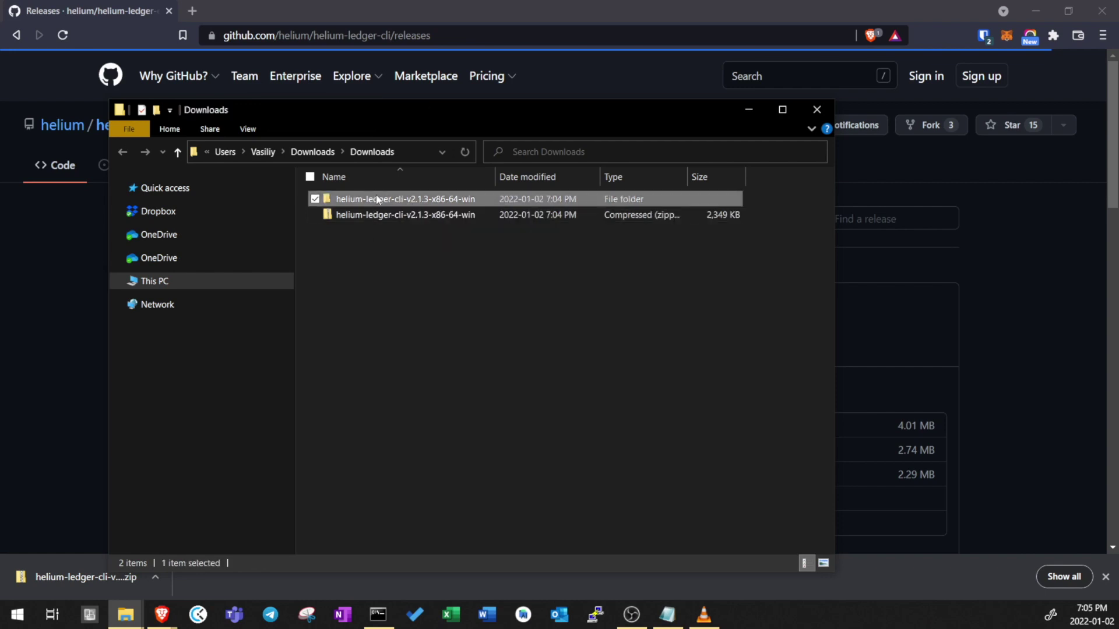
double_click(377, 199)
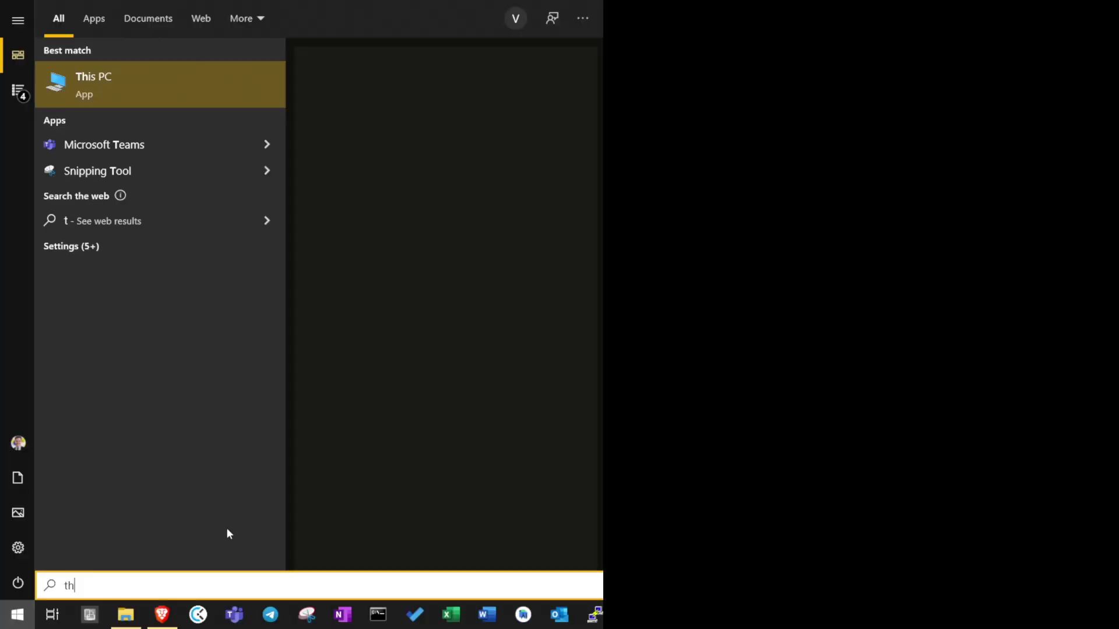
Step: Browse through This PC and Local Disk (C:) to the Program Files folder
type("hi")
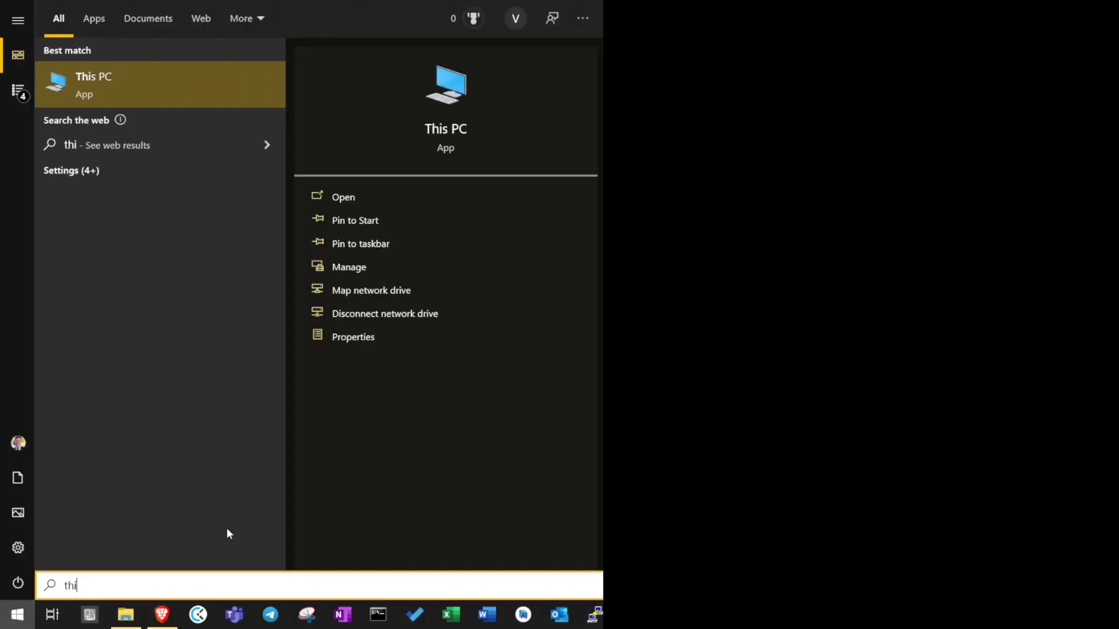
type("s")
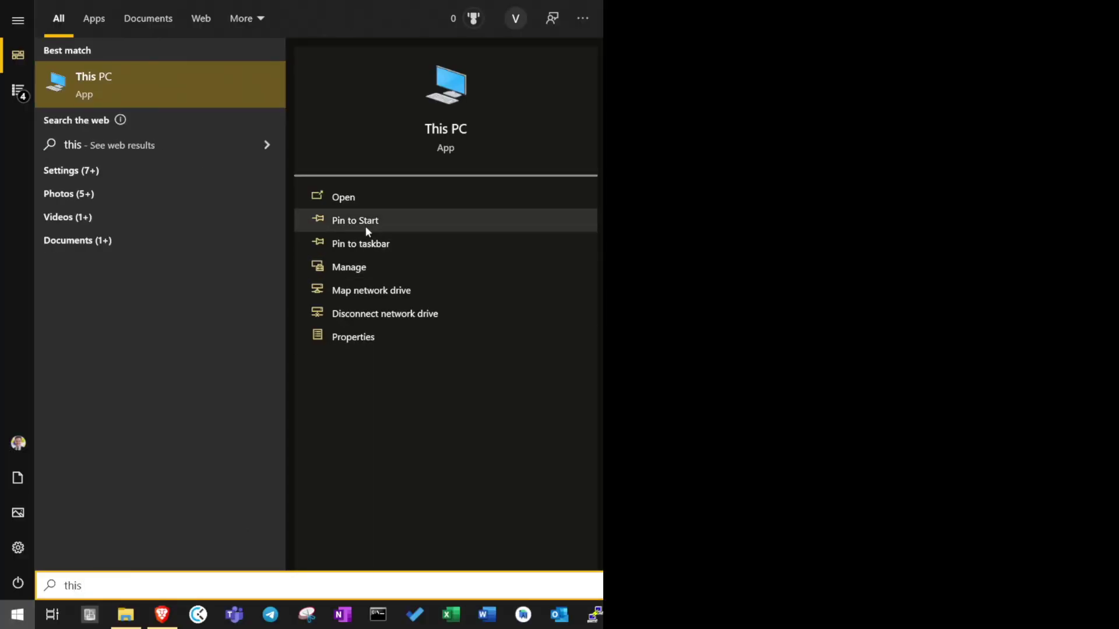
left_click(362, 201)
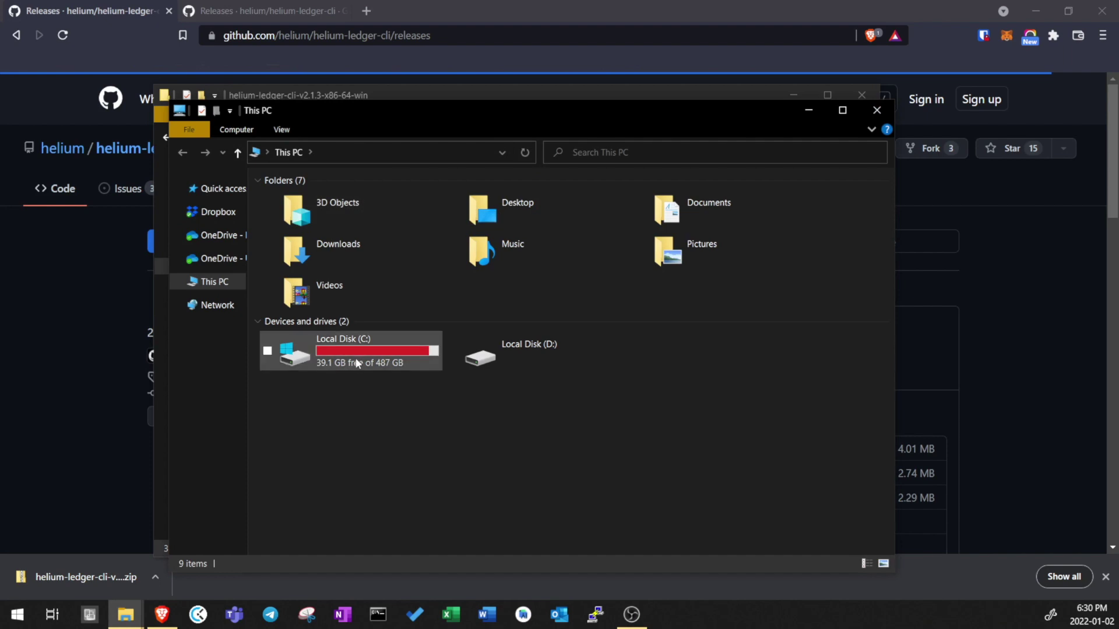
double_click(341, 349)
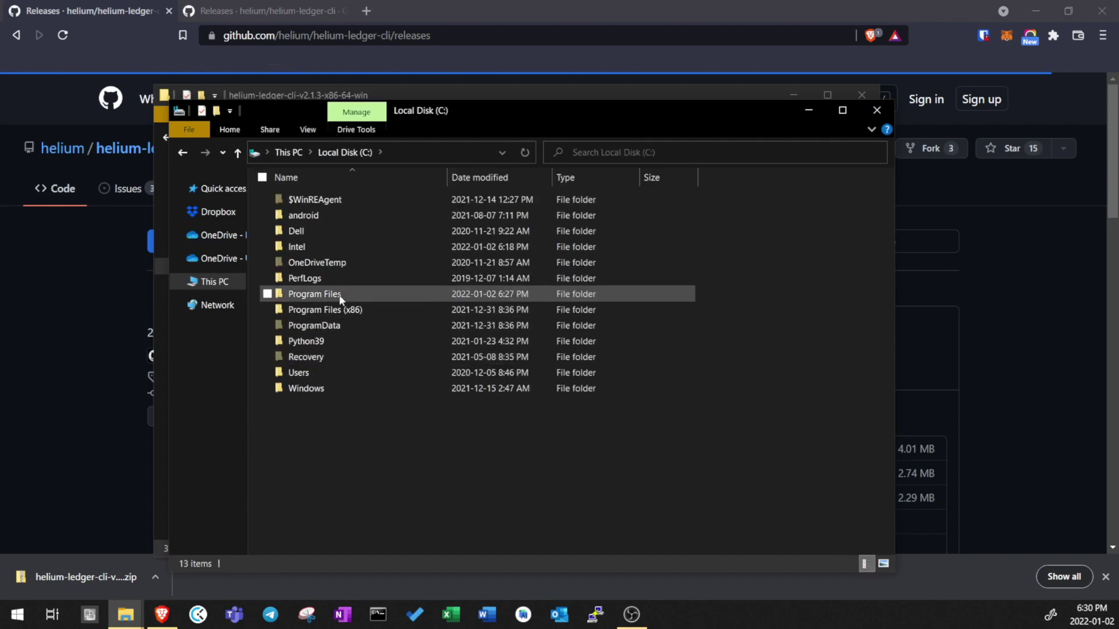
double_click(358, 293)
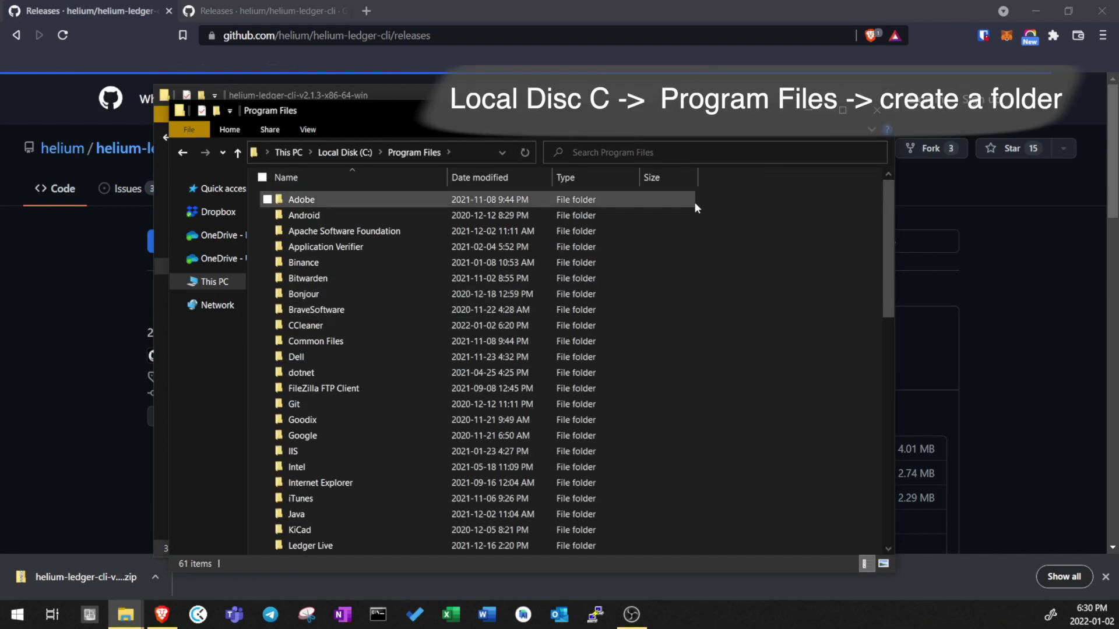
Step: Create a new folder named HeliumLedgerCli in Program Files
right_click(753, 255)
mouse_move(673, 501)
left_click(781, 501)
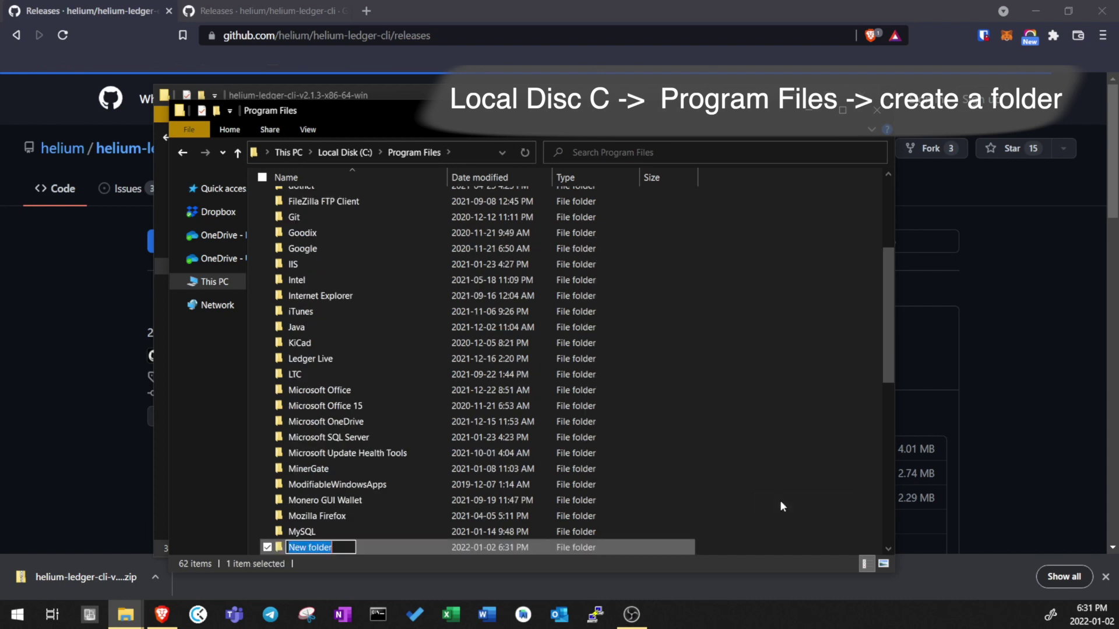
type("Heliu")
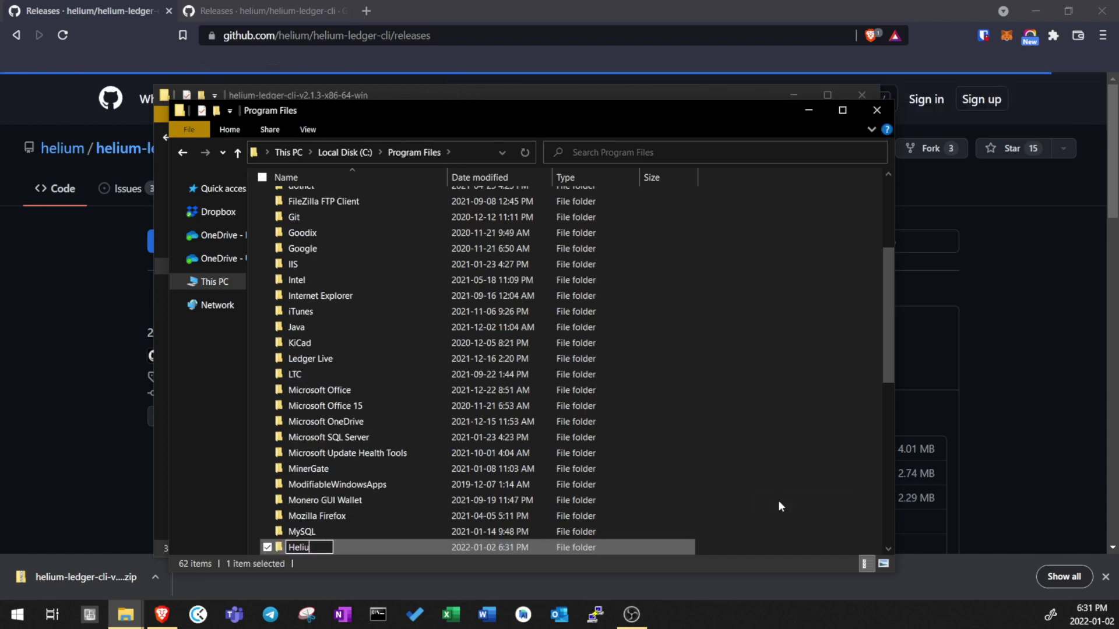
type("mLedgerCli")
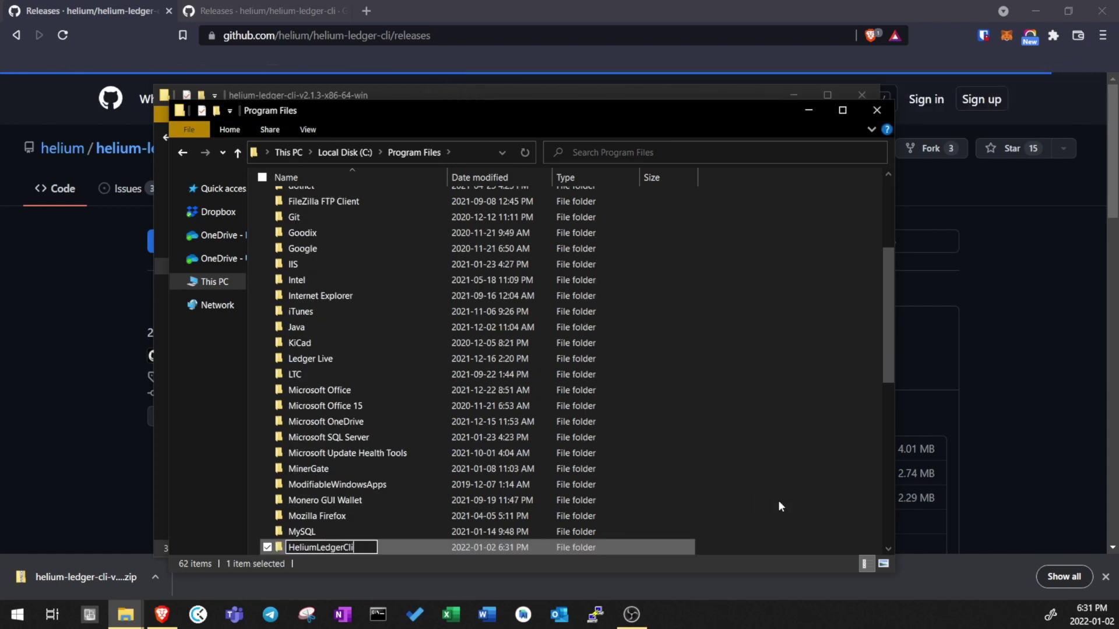
key("Return")
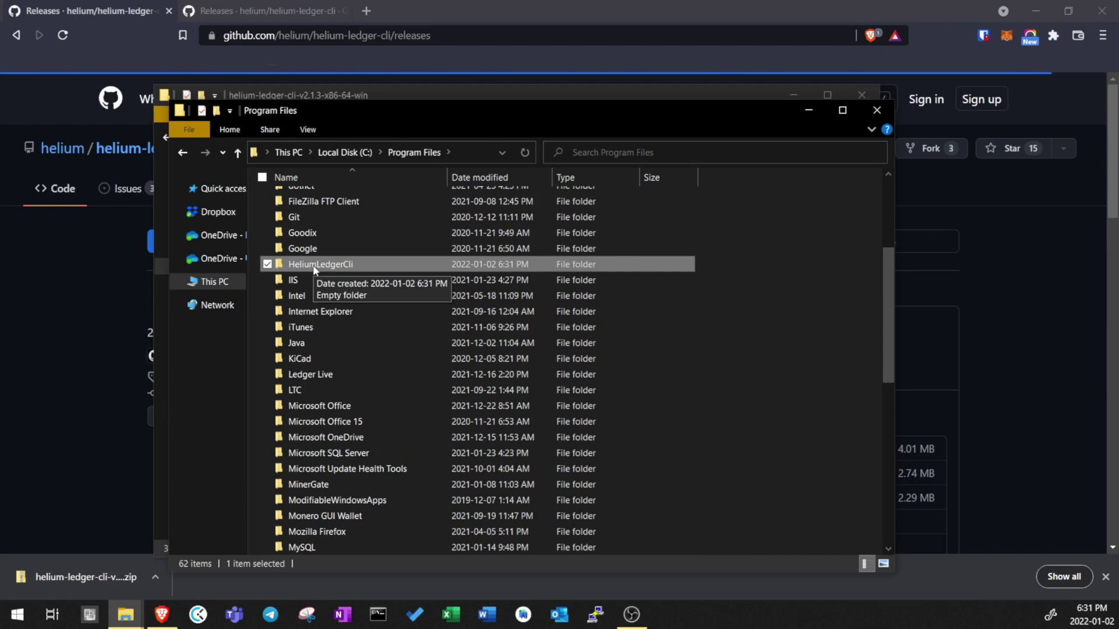
Step: Open HeliumLedgerCli and place it beside the extracted v2.1.3 folder window
double_click(409, 268)
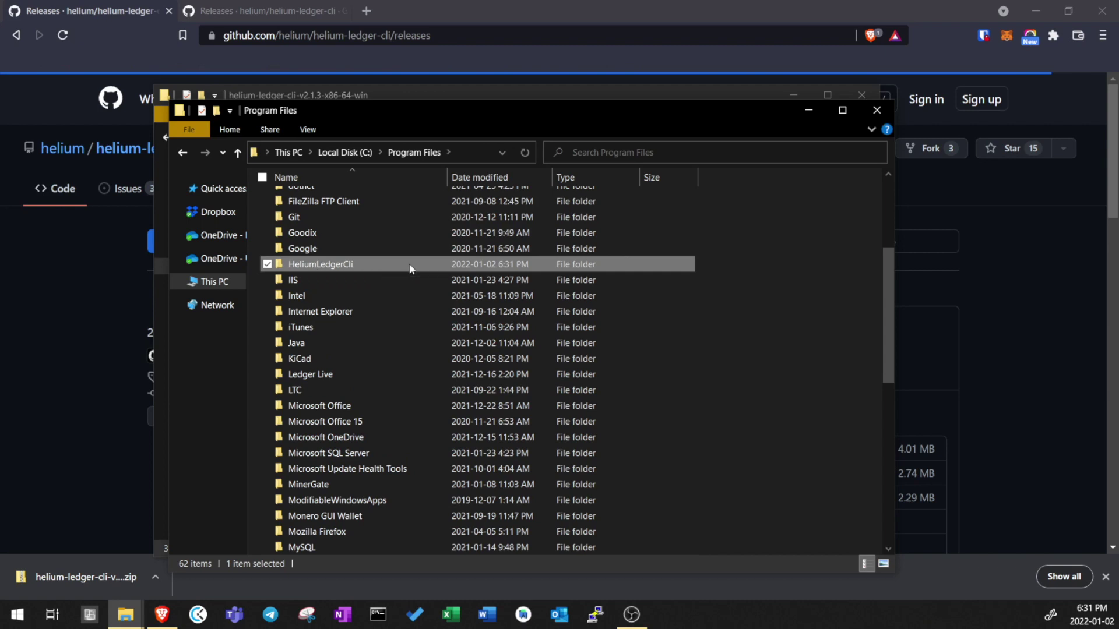
left_click_drag(469, 108, 711, 114)
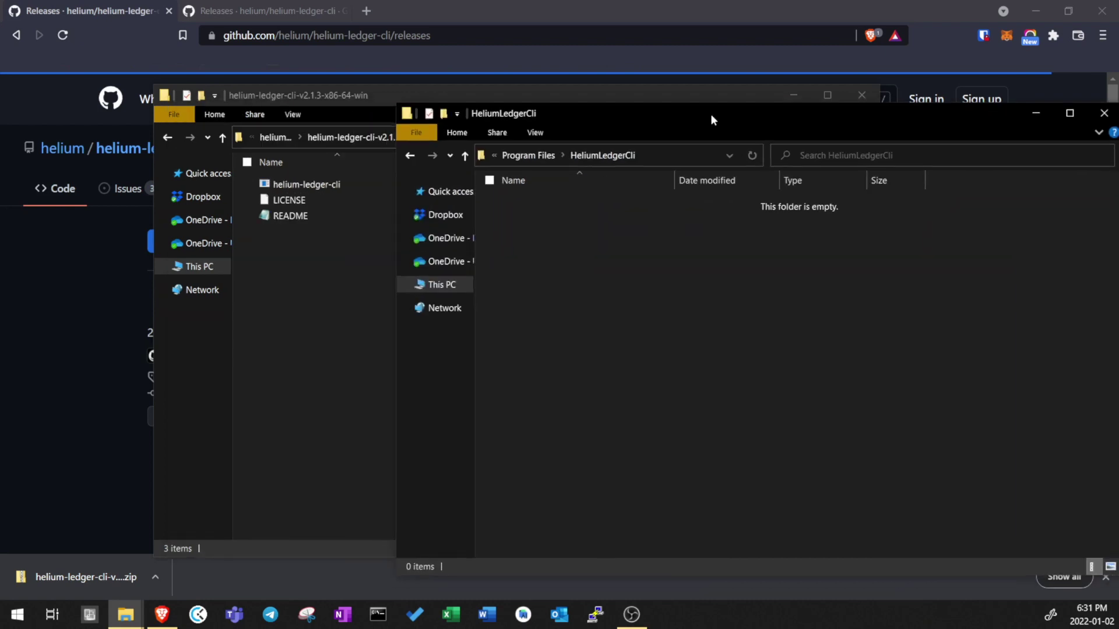
left_click_drag(388, 92, 327, 92)
Step: Copy helium-ledger-cli into HeliumLedgerCli, granting administrator permission for the paste
left_click(255, 187)
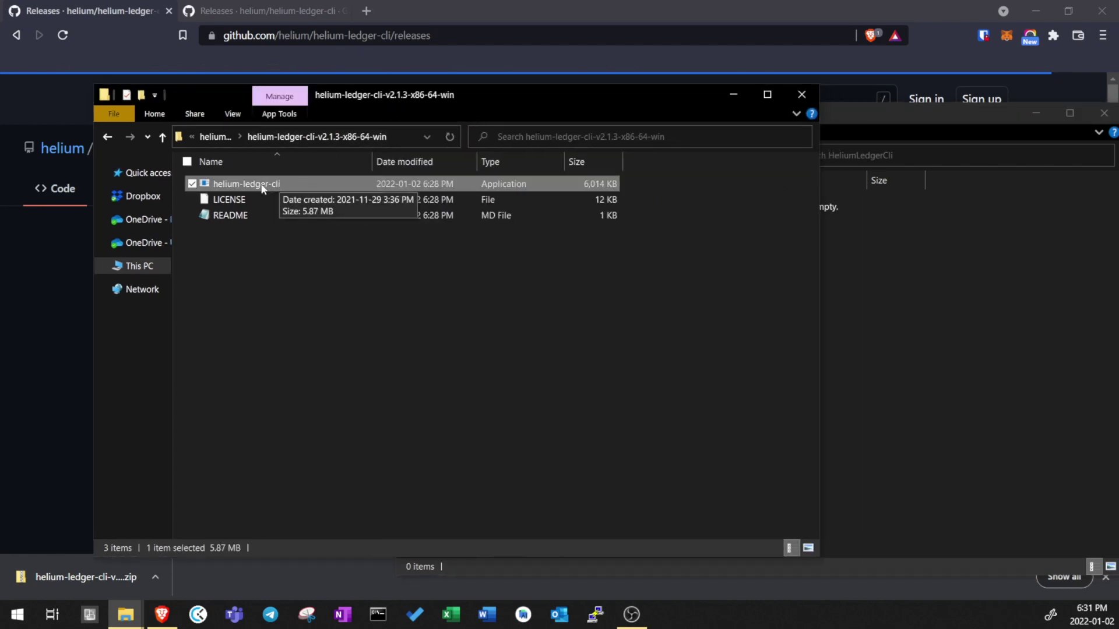
right_click(277, 185)
left_click(162, 512)
left_click(753, 276)
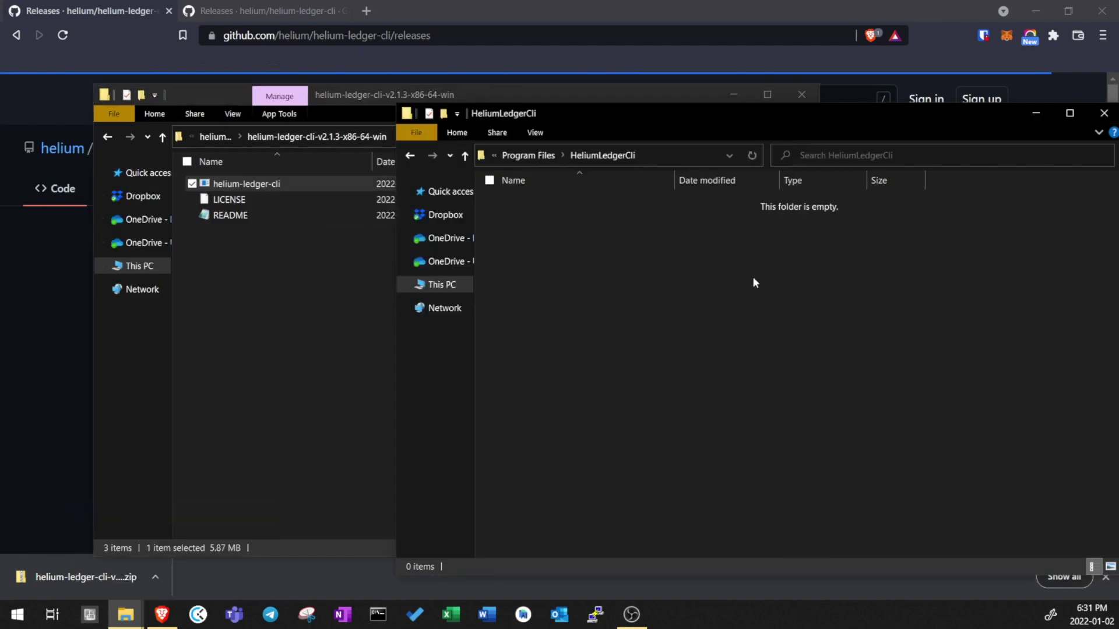
right_click(507, 229)
left_click(421, 331)
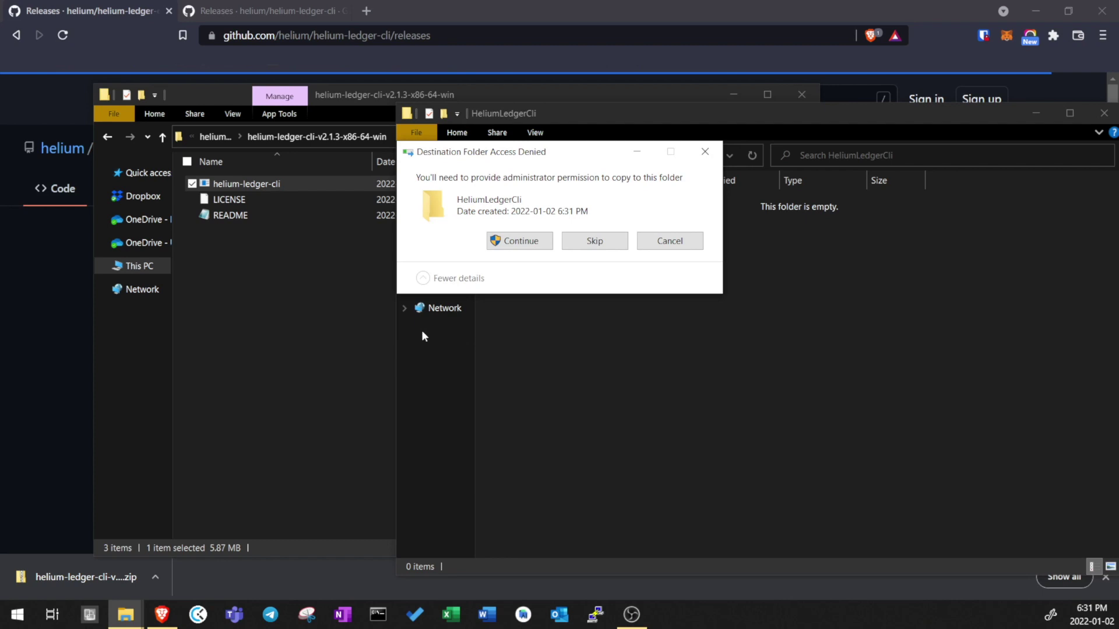
left_click(523, 245)
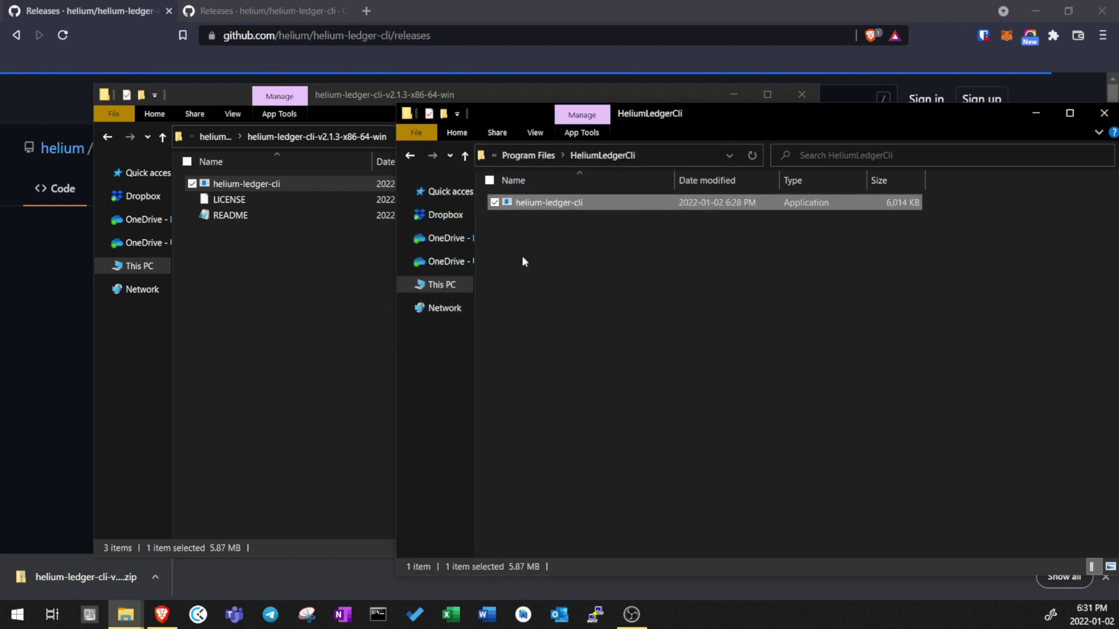
left_click(527, 256)
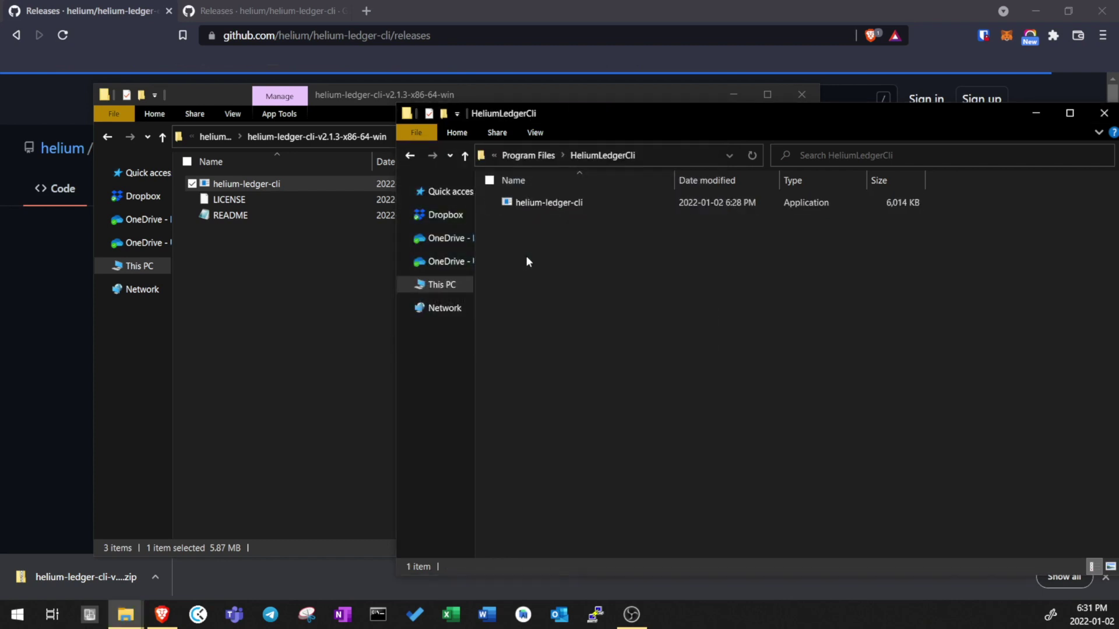
Step: Launch the copied helium-ledger-cli and choose Run anyway past the Unknown publisher warning
left_click(545, 202)
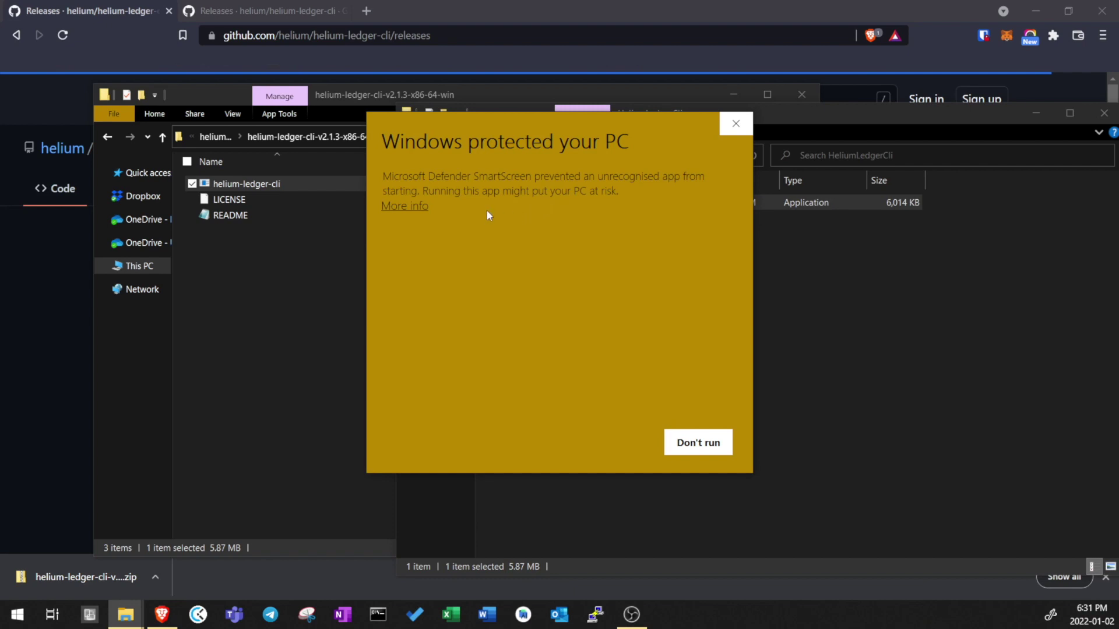
left_click(413, 206)
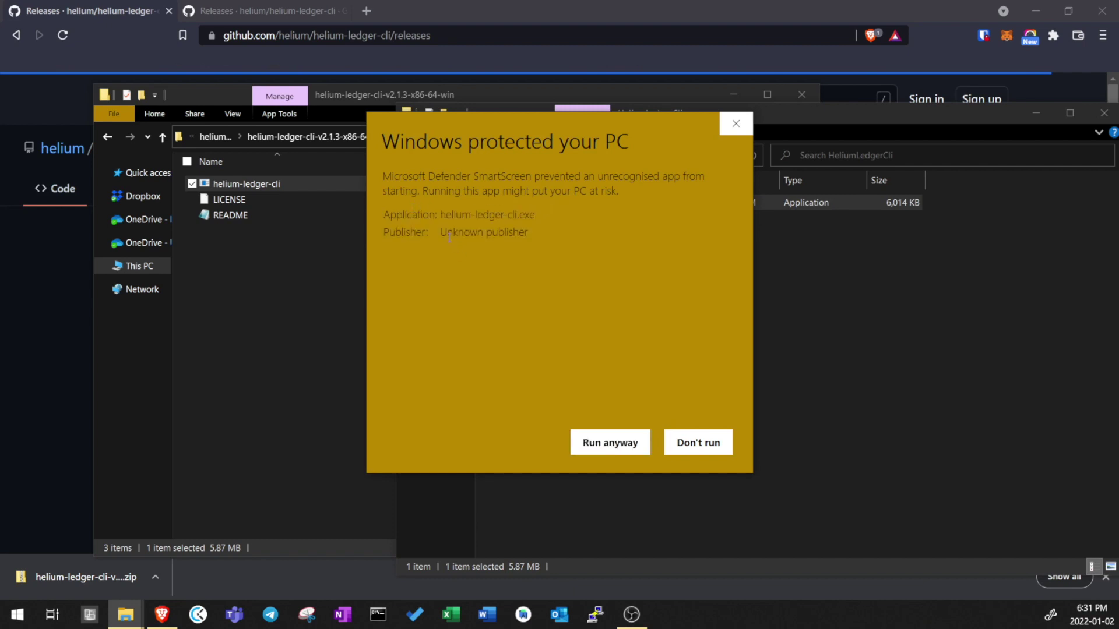
left_click_drag(447, 235, 530, 235)
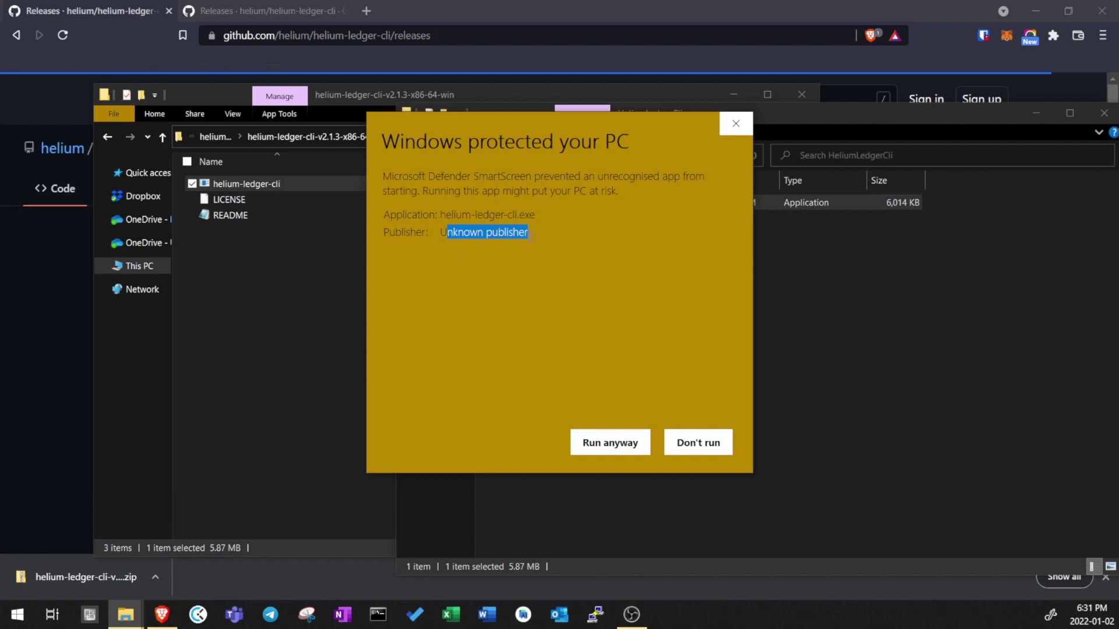
left_click(483, 232)
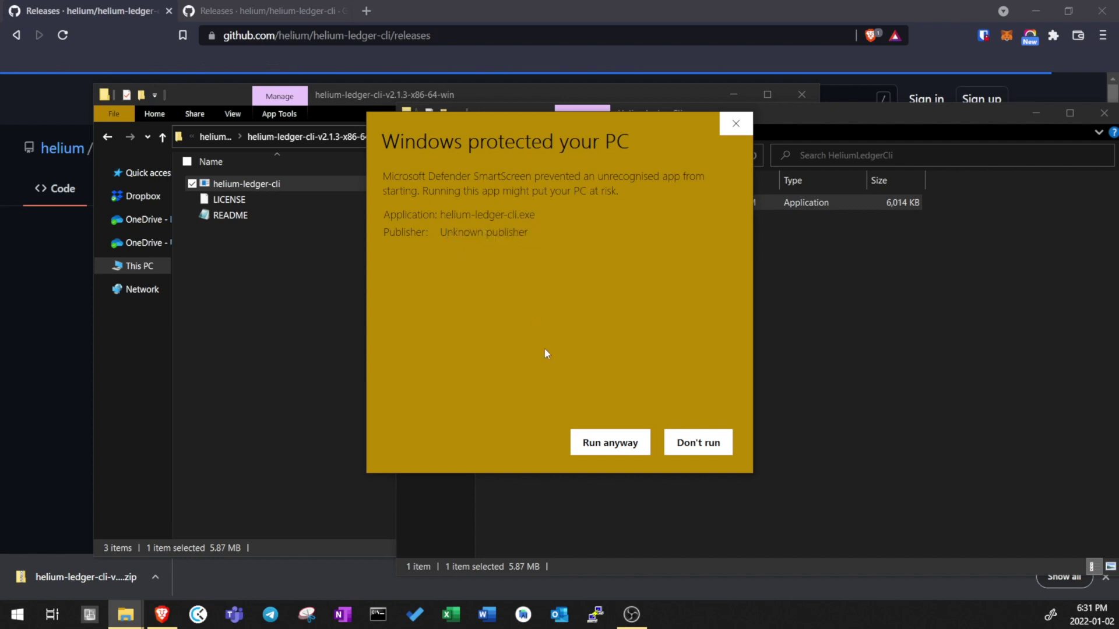
left_click(591, 444)
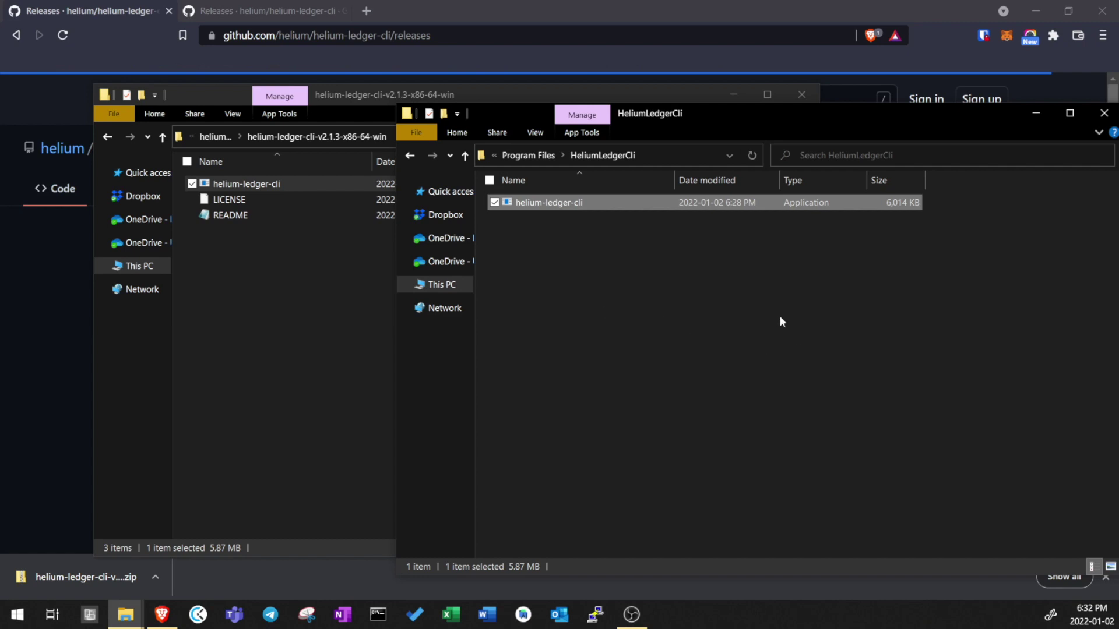
key("super")
Step: Find This PC via search and open its system information
type("this")
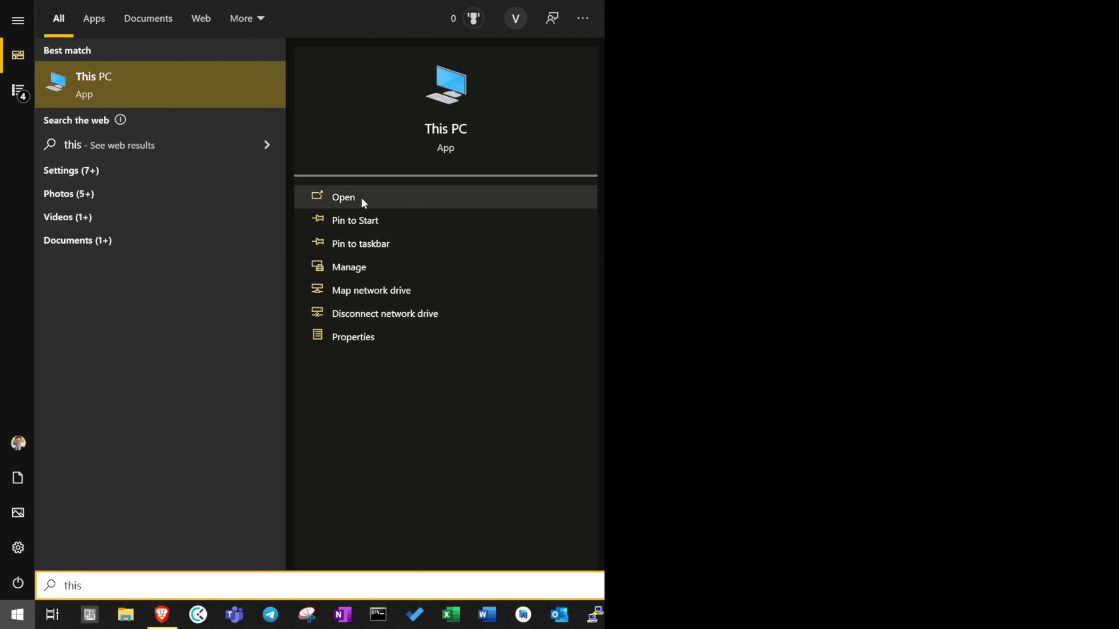
left_click(338, 198)
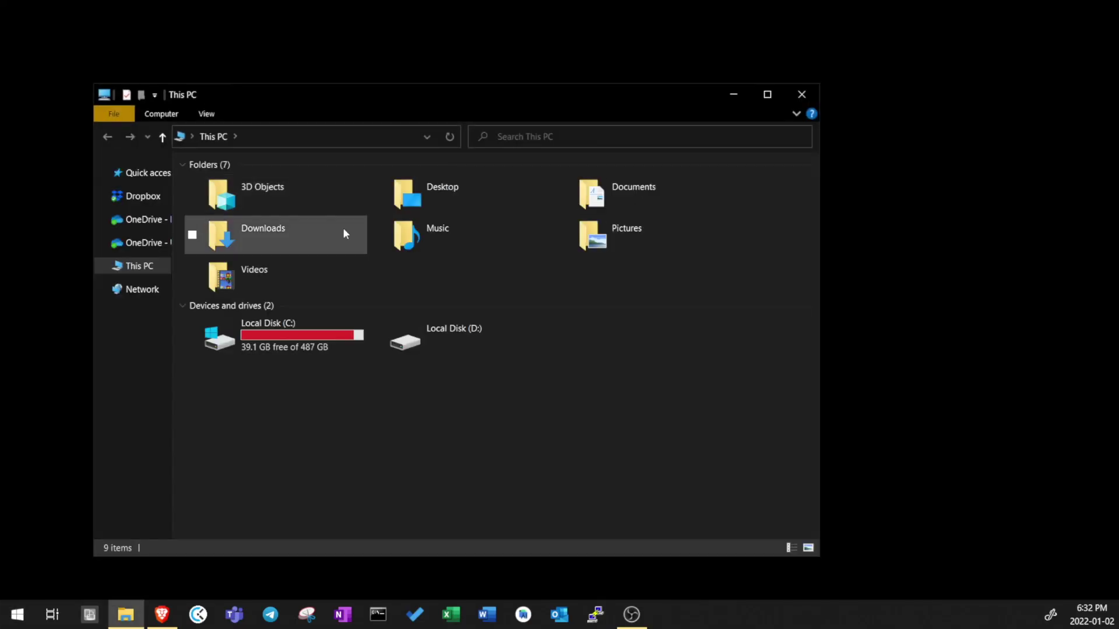
right_click(464, 429)
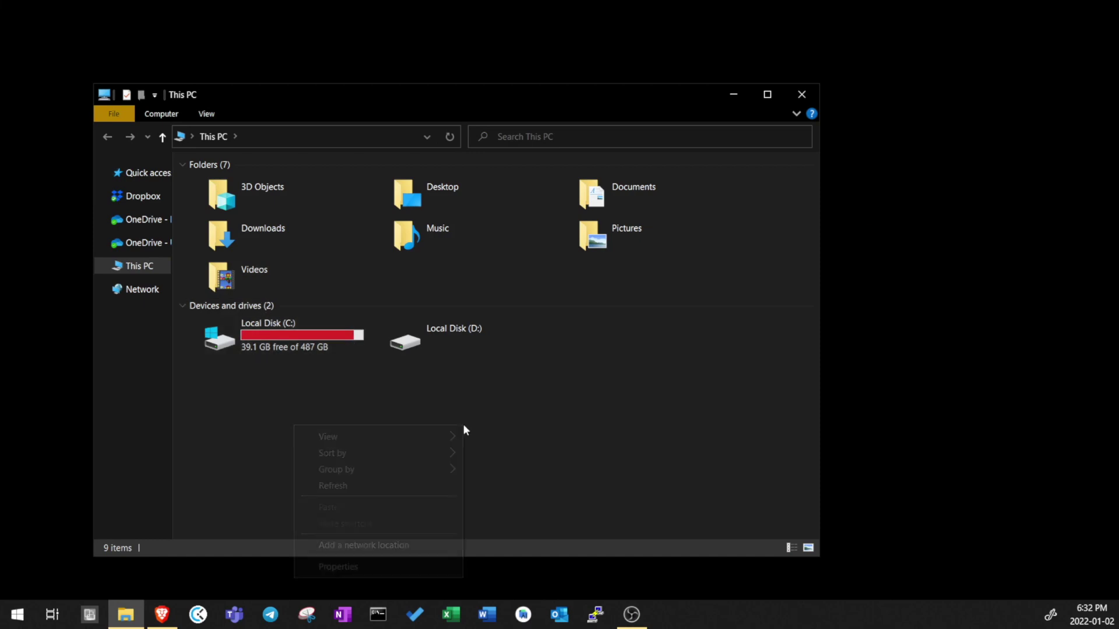
left_click(393, 571)
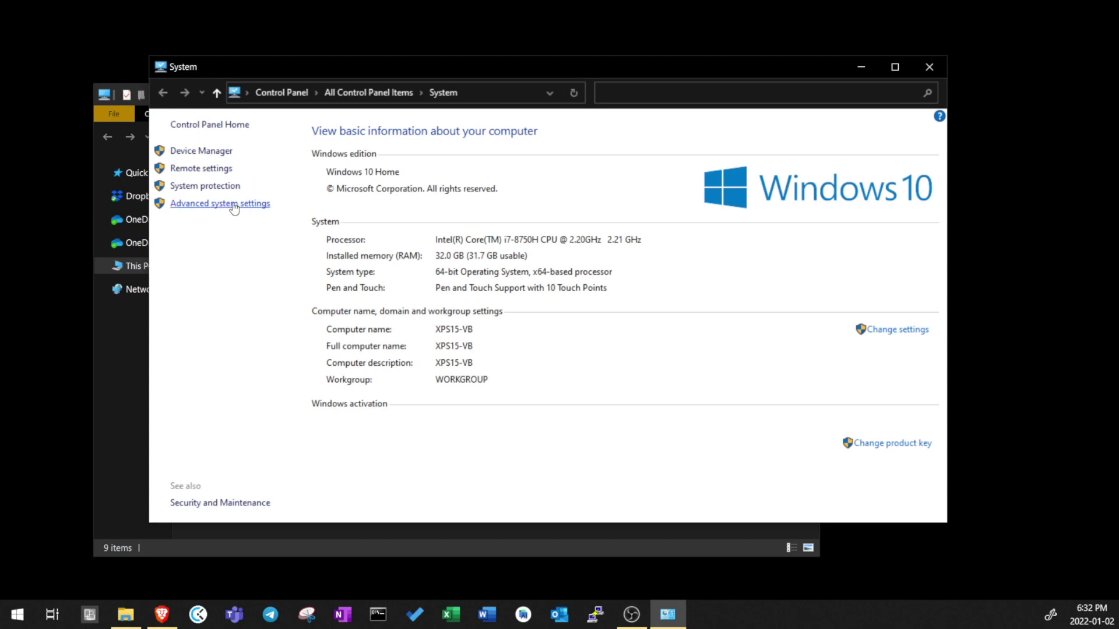
Step: Through Advanced system settings and Environment Variables, open the user Path variable for editing
left_click(252, 205)
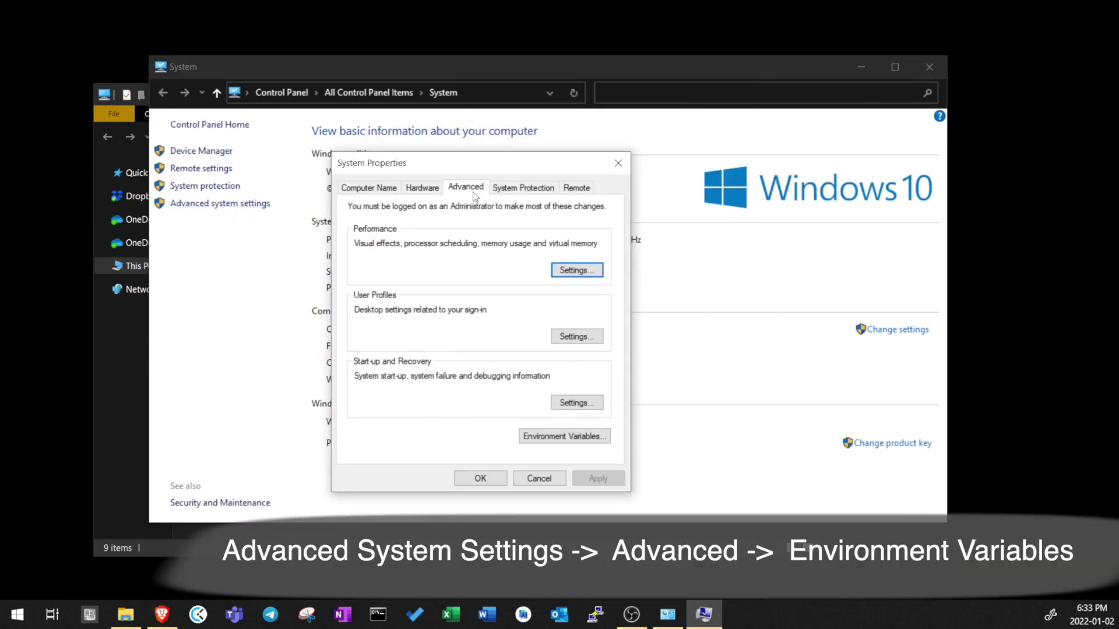
left_click(567, 437)
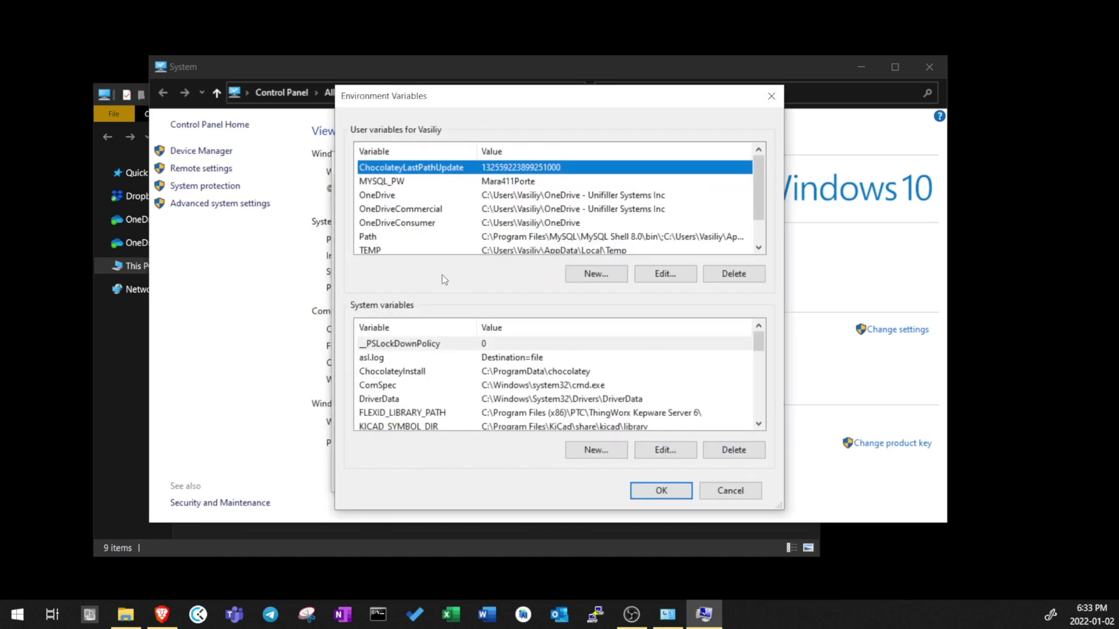
left_click(385, 238)
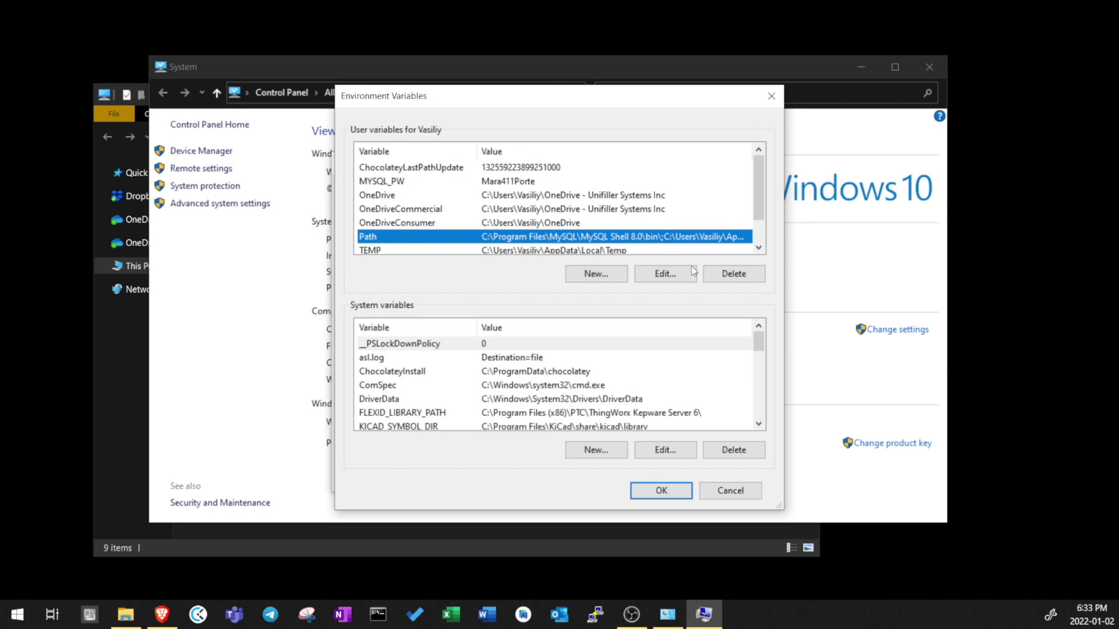
left_click(670, 274)
left_click(525, 260)
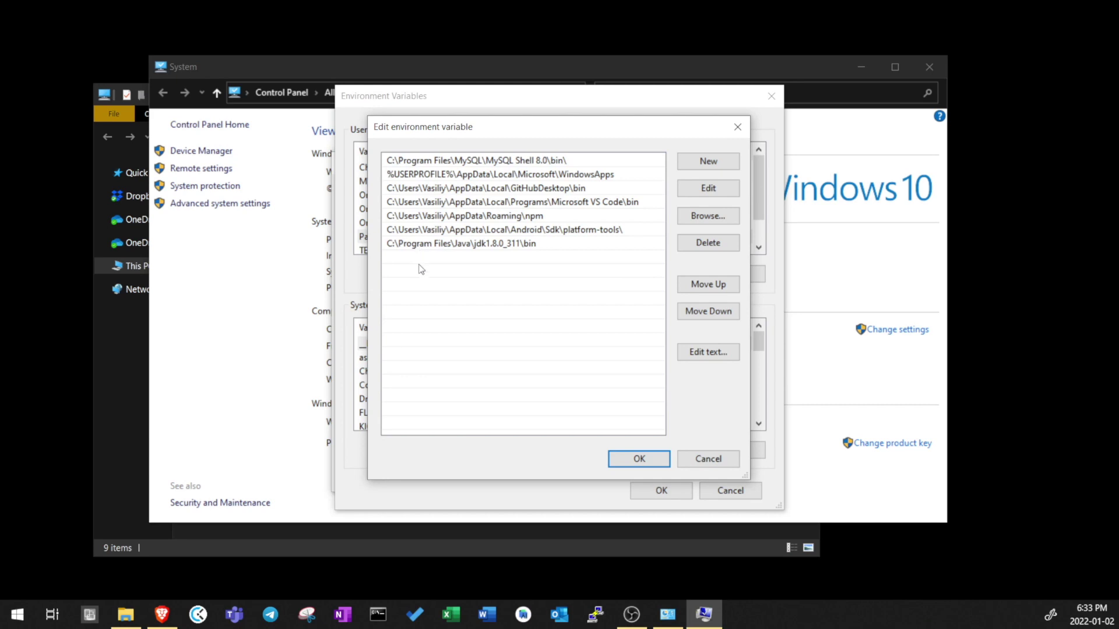
left_click(92, 364)
Step: Navigate to C:\Program Files\HeliumLedgerCli in Explorer and copy its folder path
left_click(302, 344)
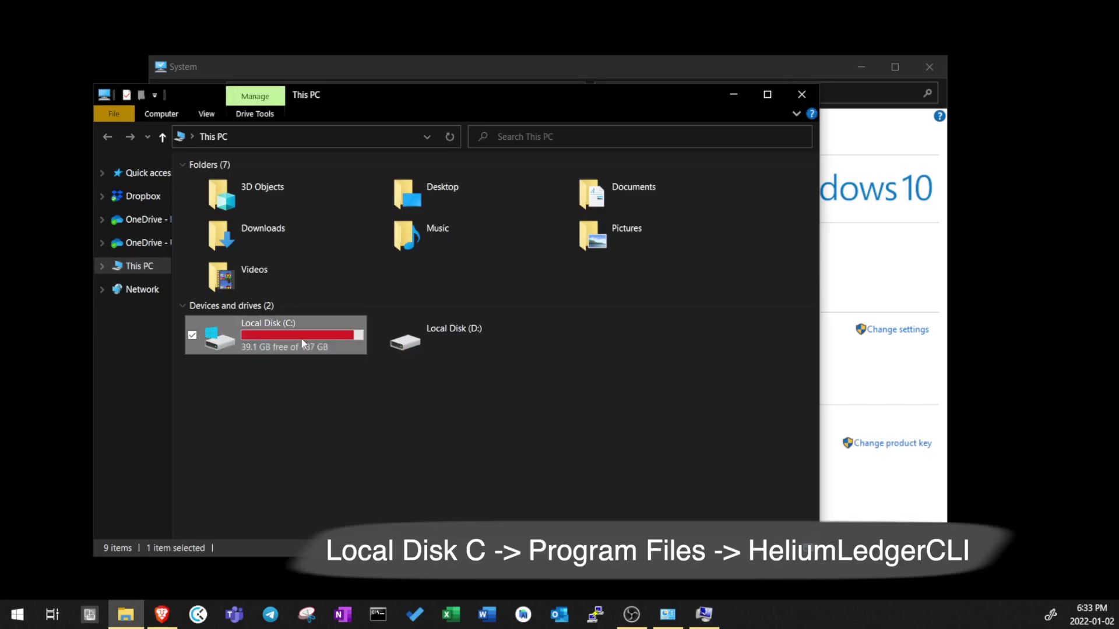
double_click(303, 344)
double_click(297, 283)
double_click(293, 181)
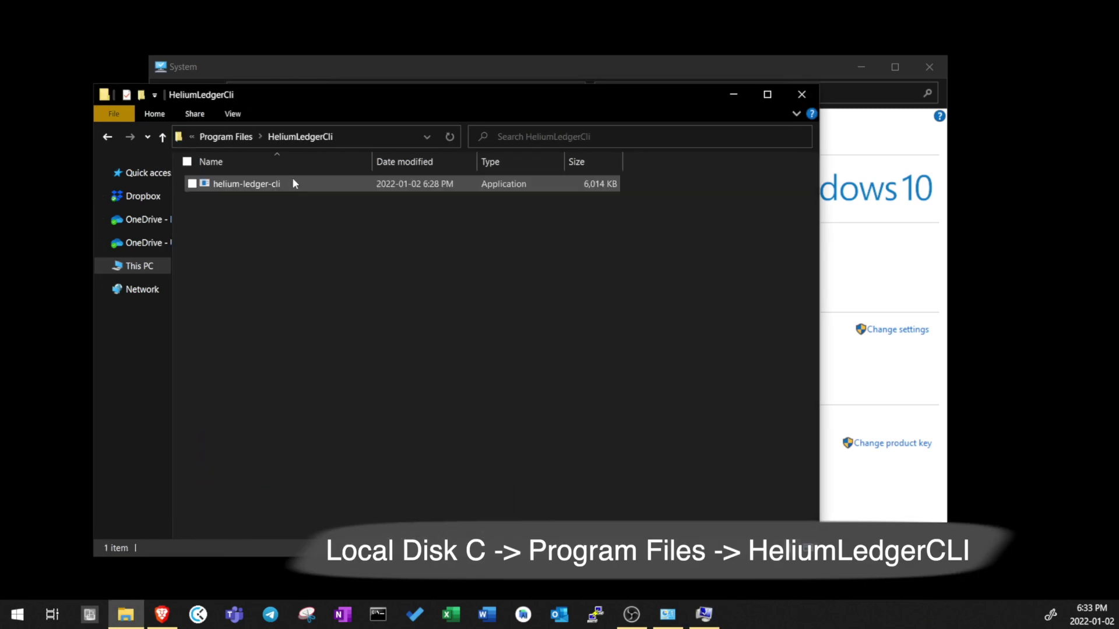
left_click(367, 136)
key("cmd+c")
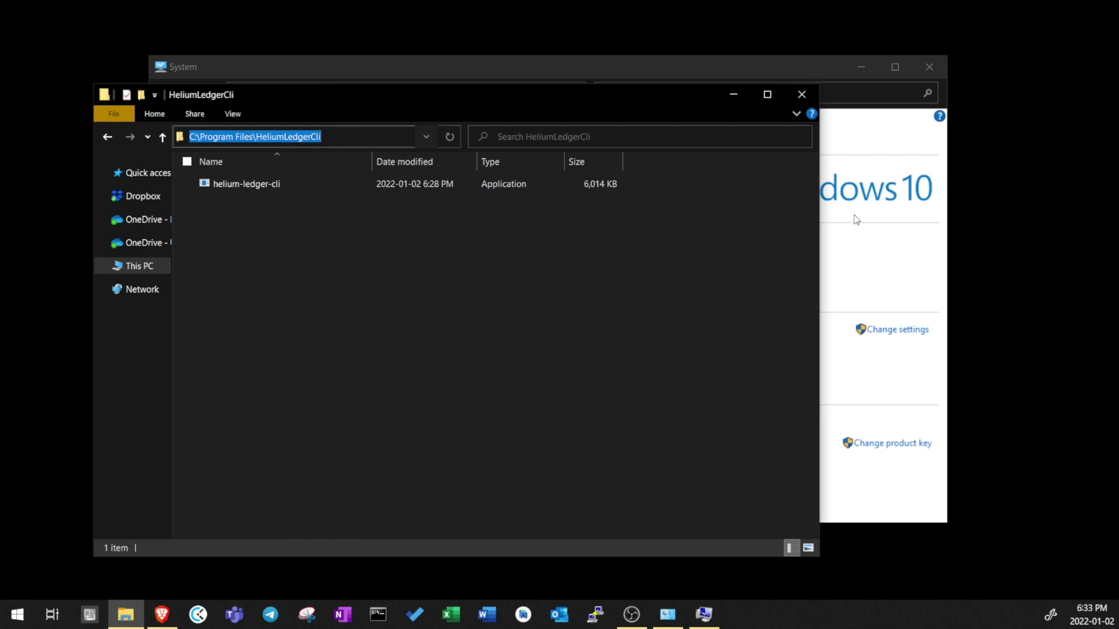
left_click(729, 94)
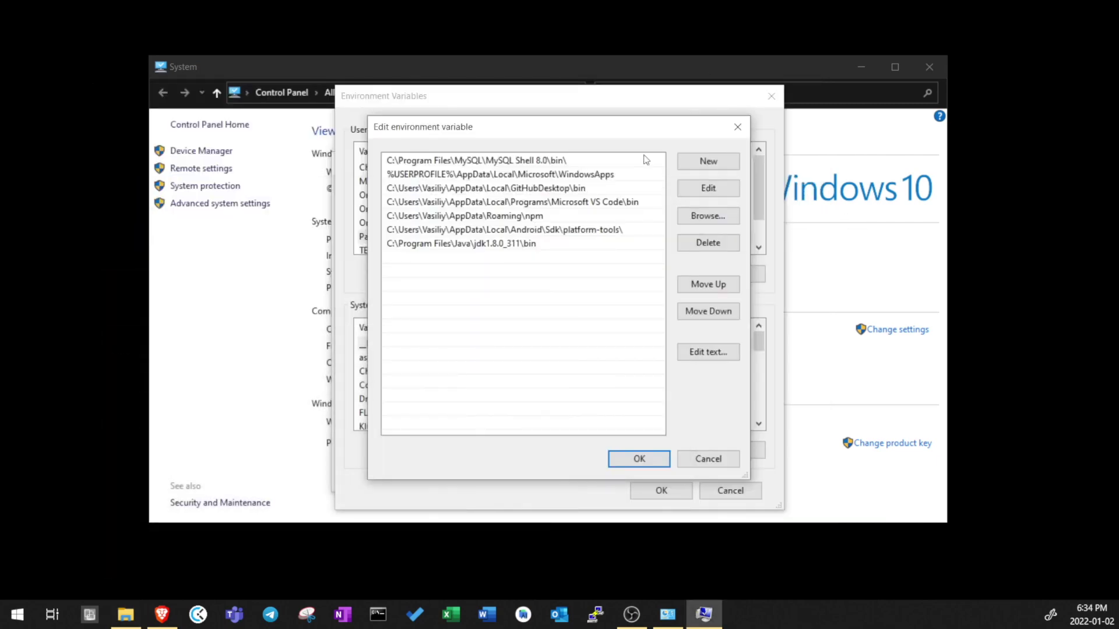
Step: Paste C:\Program Files\HeliumLedgerCli as a new Path entry and confirm all dialogs with OK
left_click(705, 161)
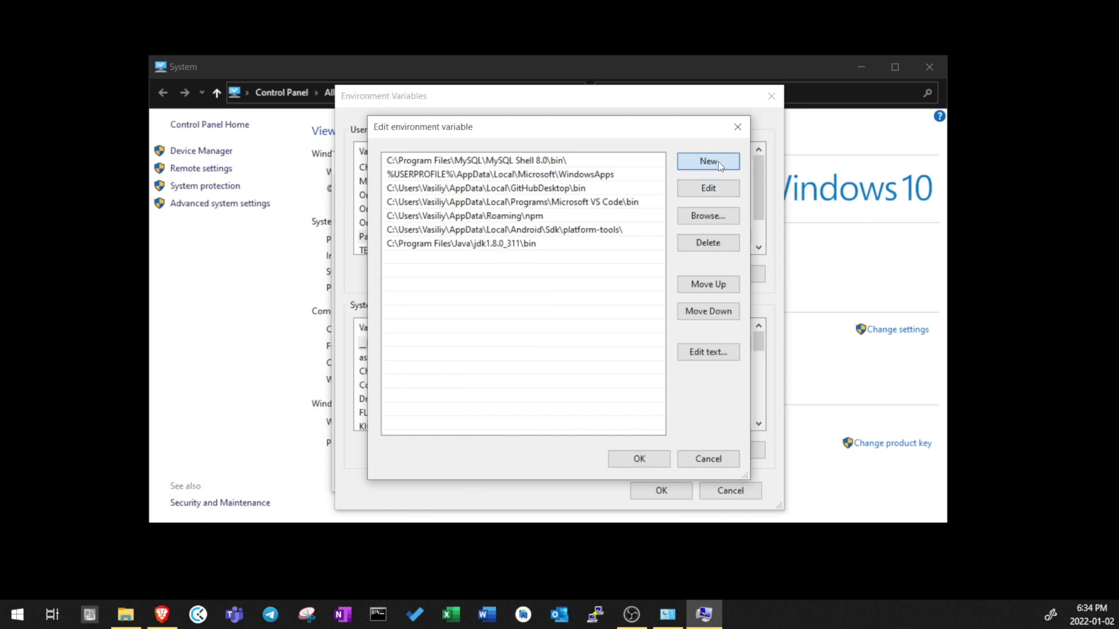
right_click(401, 259)
left_click(250, 320)
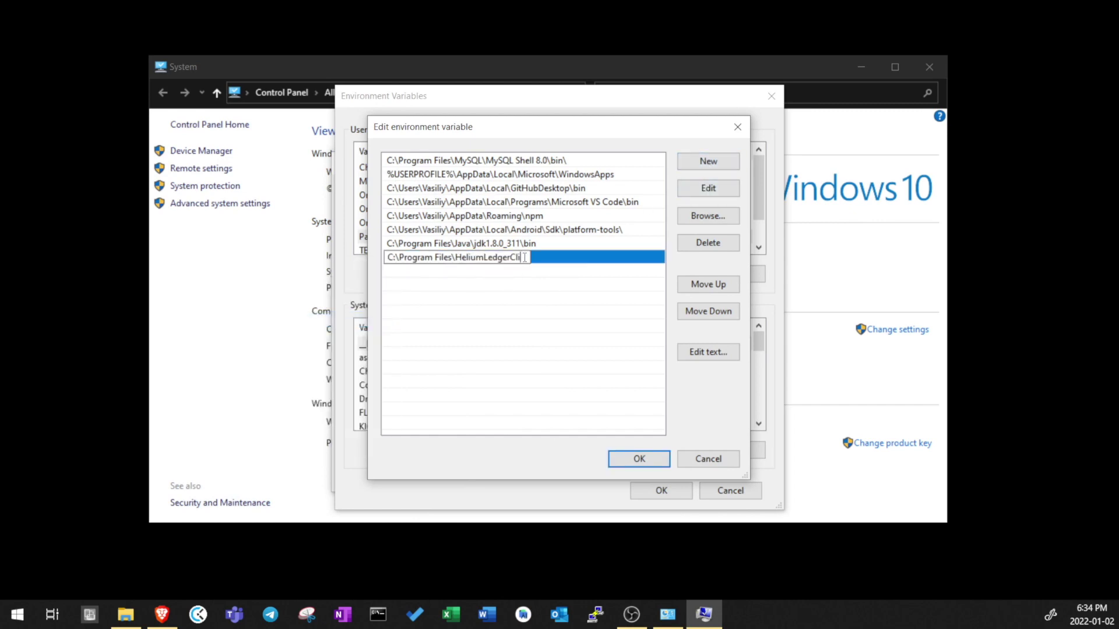
left_click(628, 427)
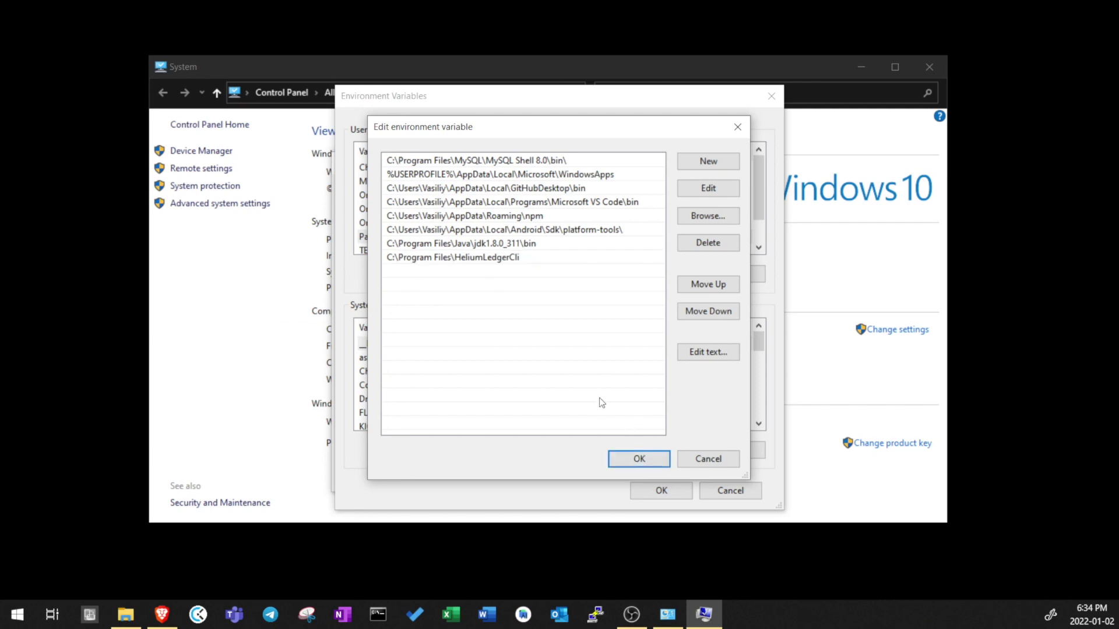
left_click(637, 460)
left_click(661, 491)
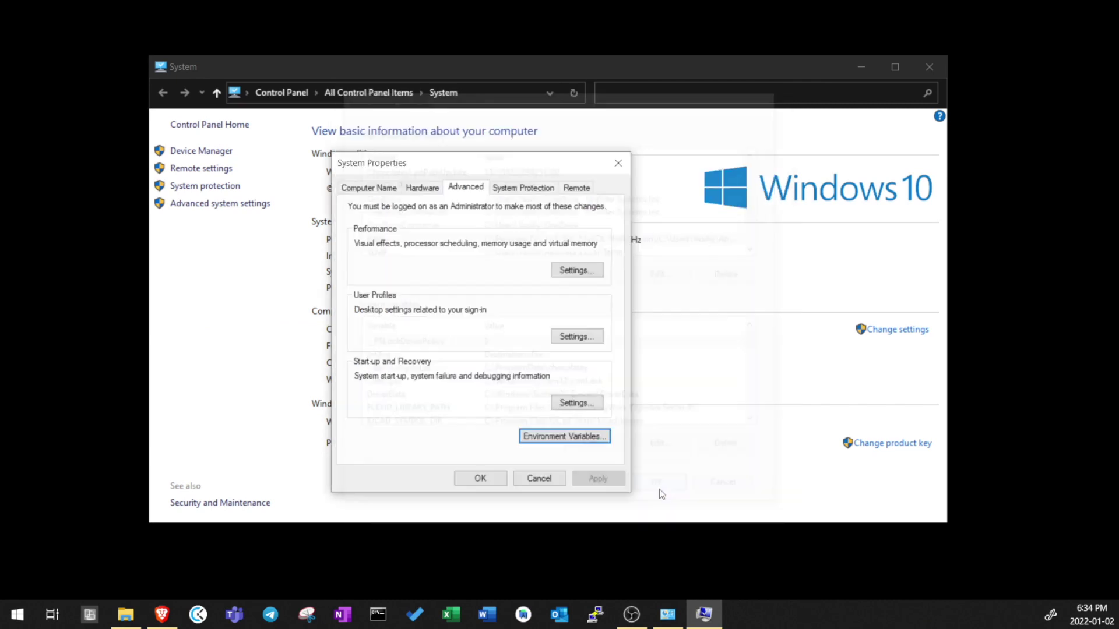
left_click(475, 477)
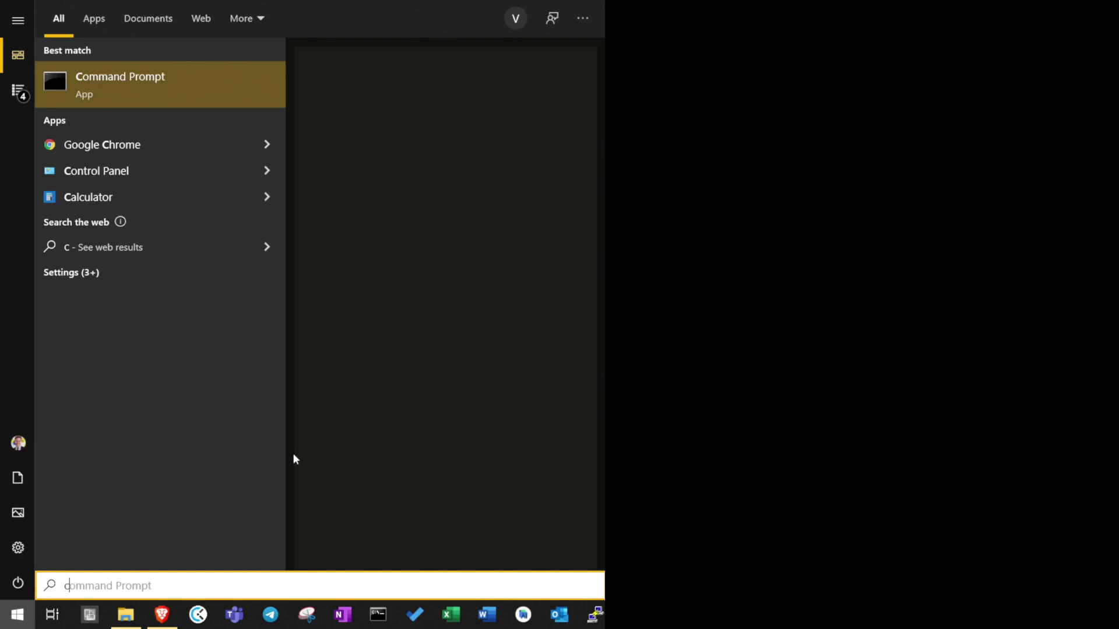
Step: Open Command Prompt and run helium-ledger-cli to print its v2.1.3 help and subcommands
type("md")
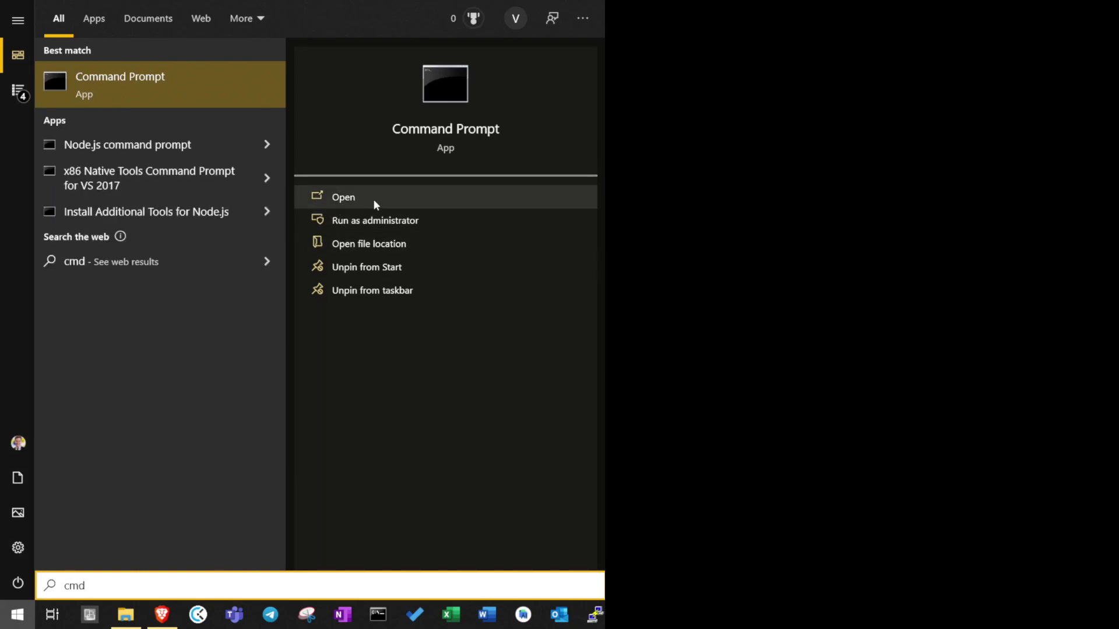
left_click(350, 200)
left_click(320, 239)
type("he")
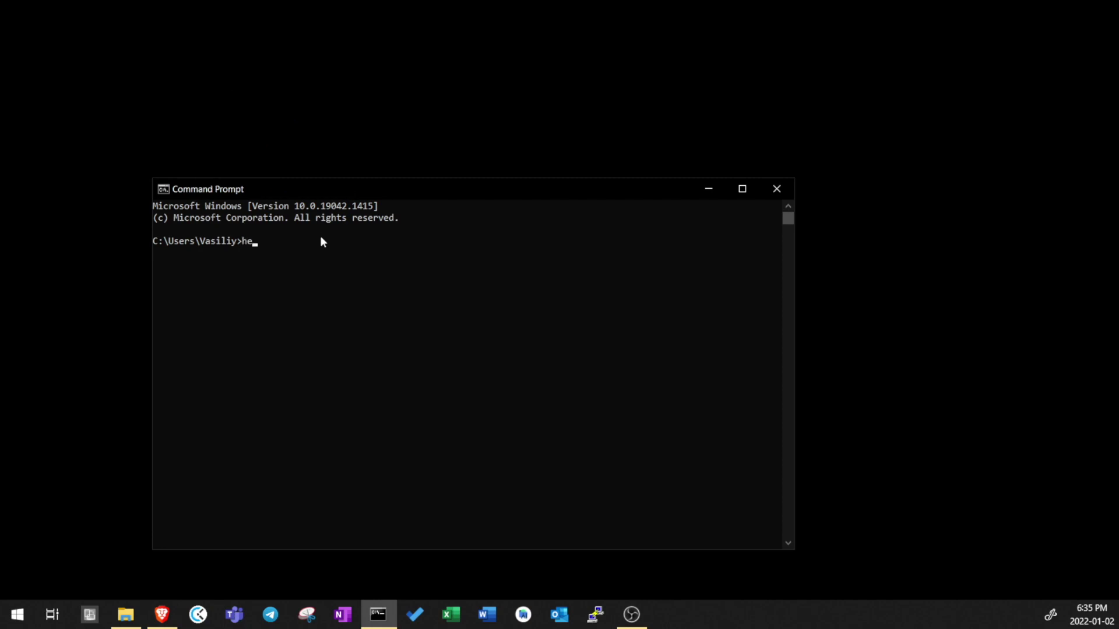
type("lium-le")
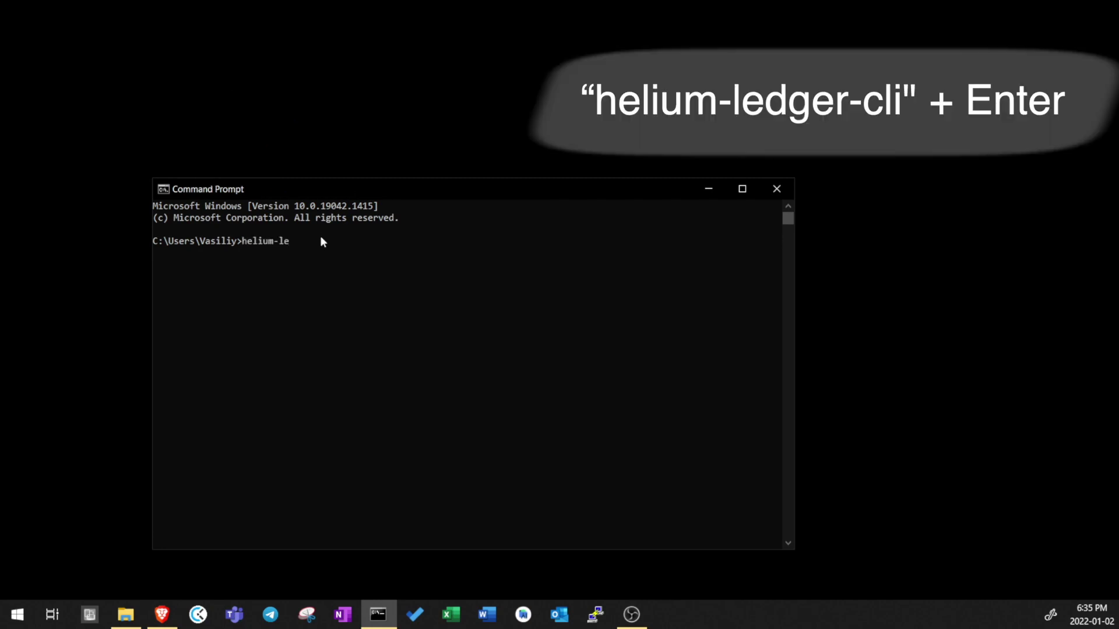
type("dger-cli")
key("Return")
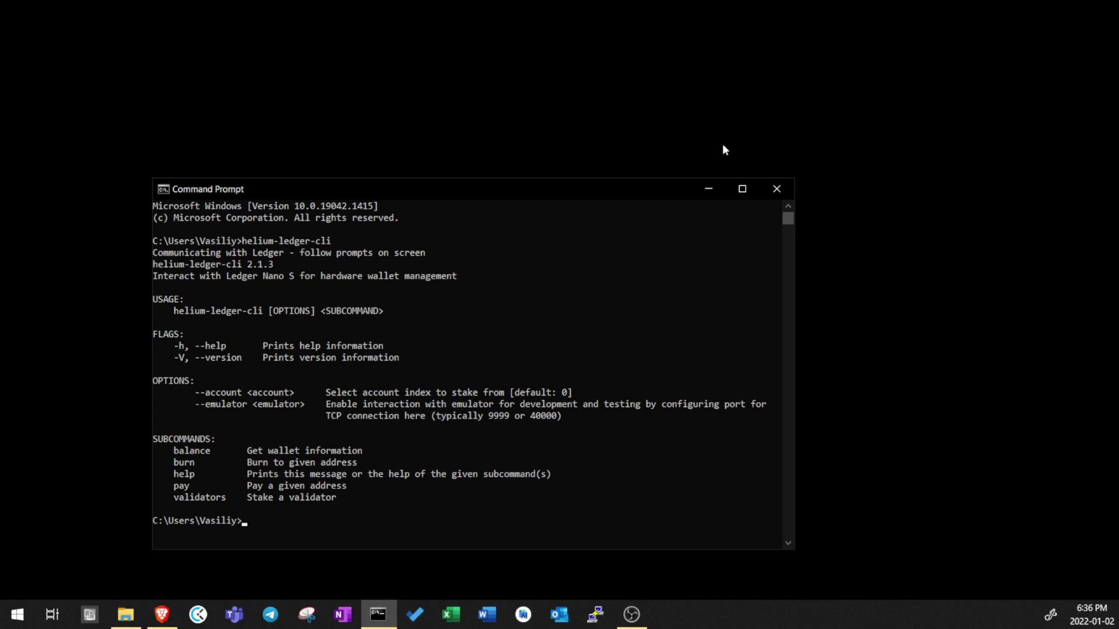
key("alt+Tab")
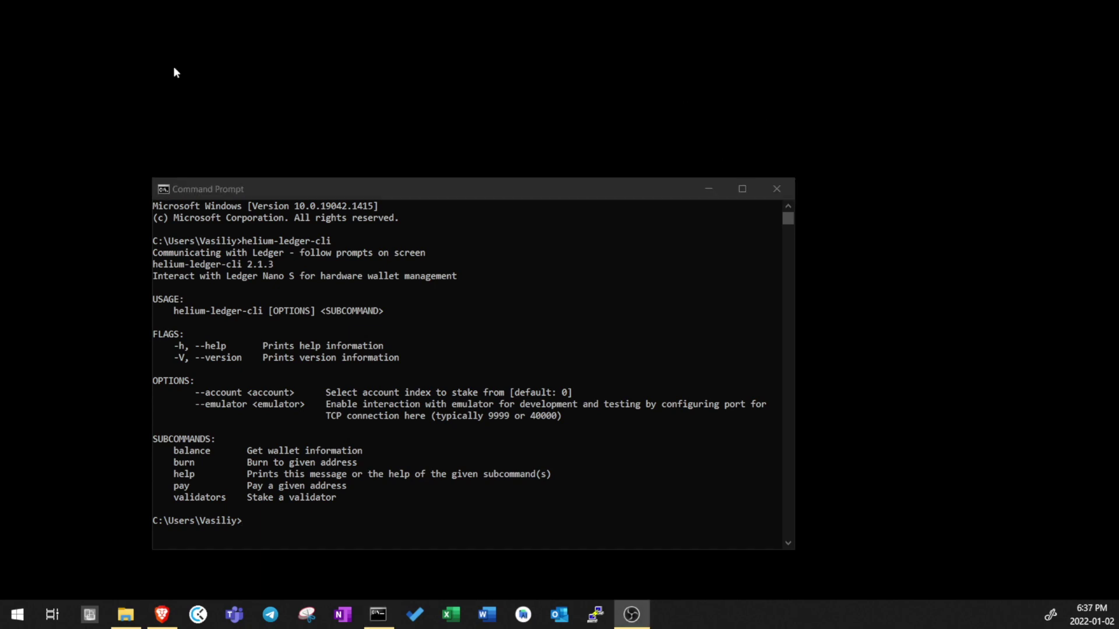
Step: Run 'helium-ledger-cli balance', which returns the 'App must be waiting for a command' error
key("alt+Tab")
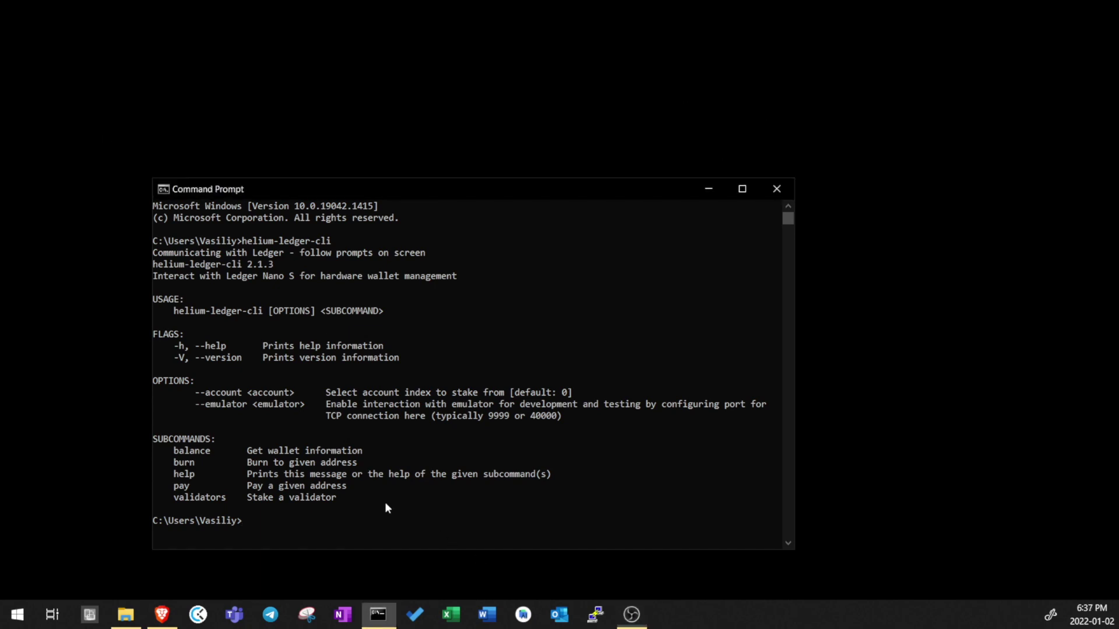
type("helium-ledger-cli balance")
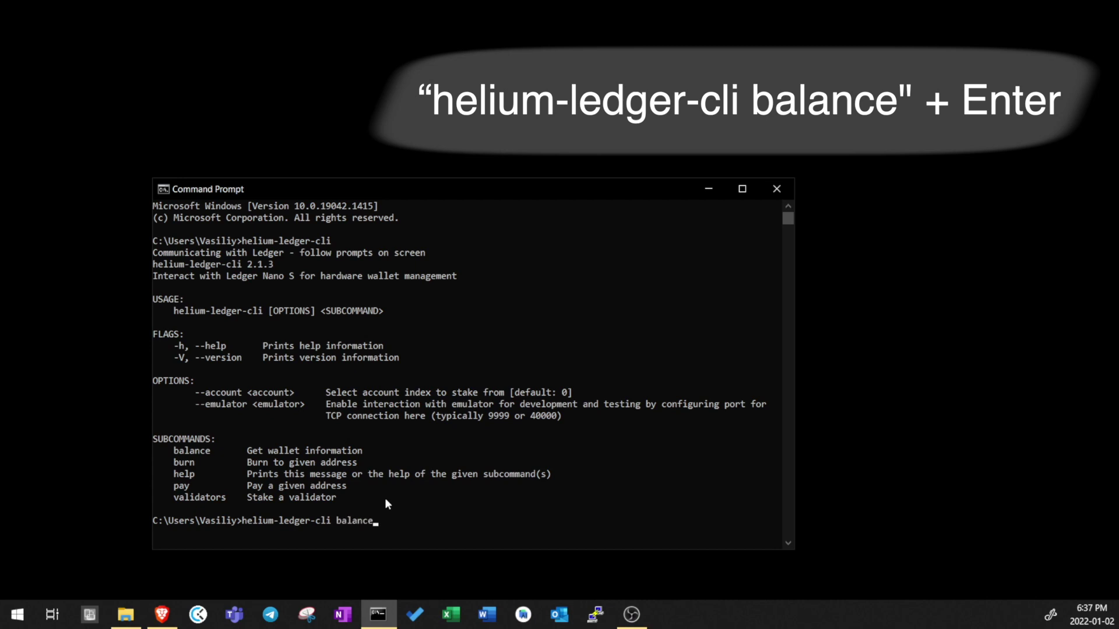
key("Return")
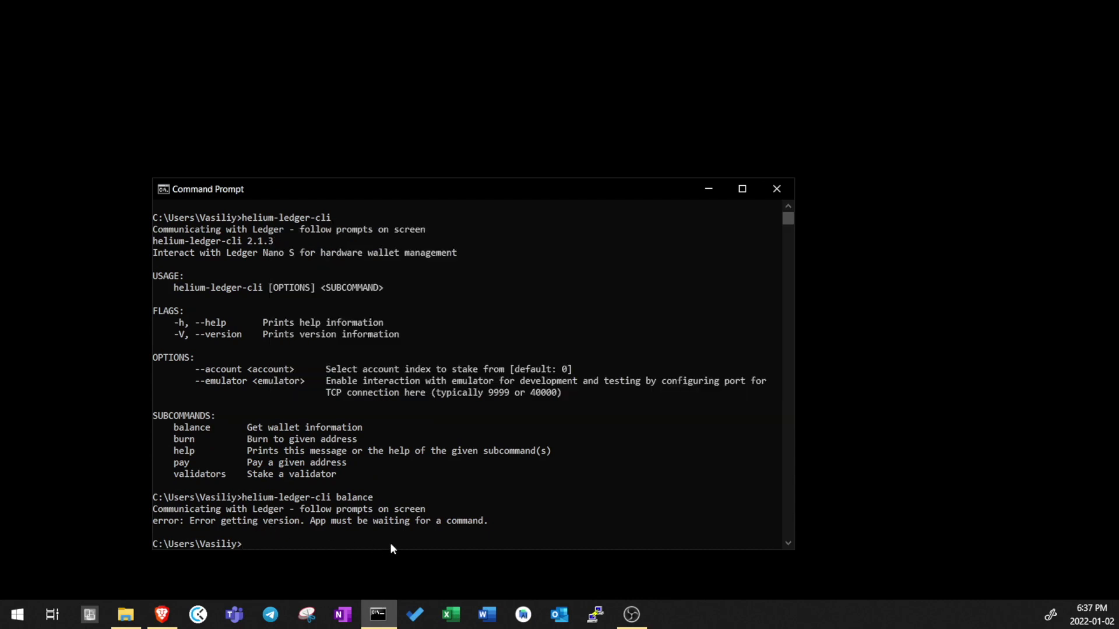
Step: Rerun helium-ledger-cli balance to show the Helium App v2.2.1 wallet address and 0.95000000 HNT balance
key("Up")
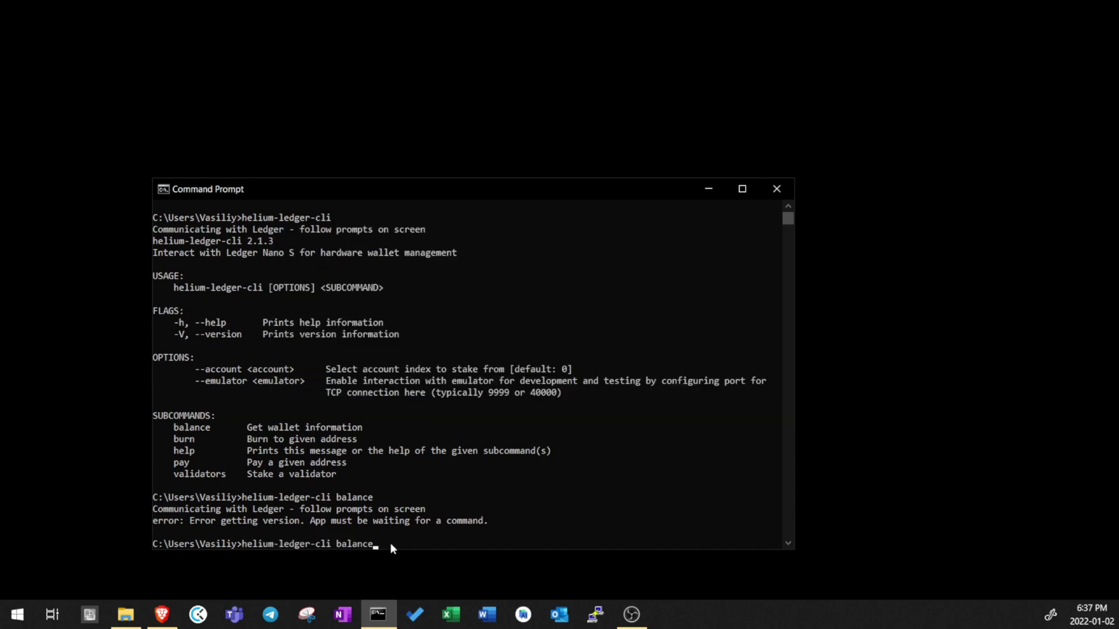
key("Return")
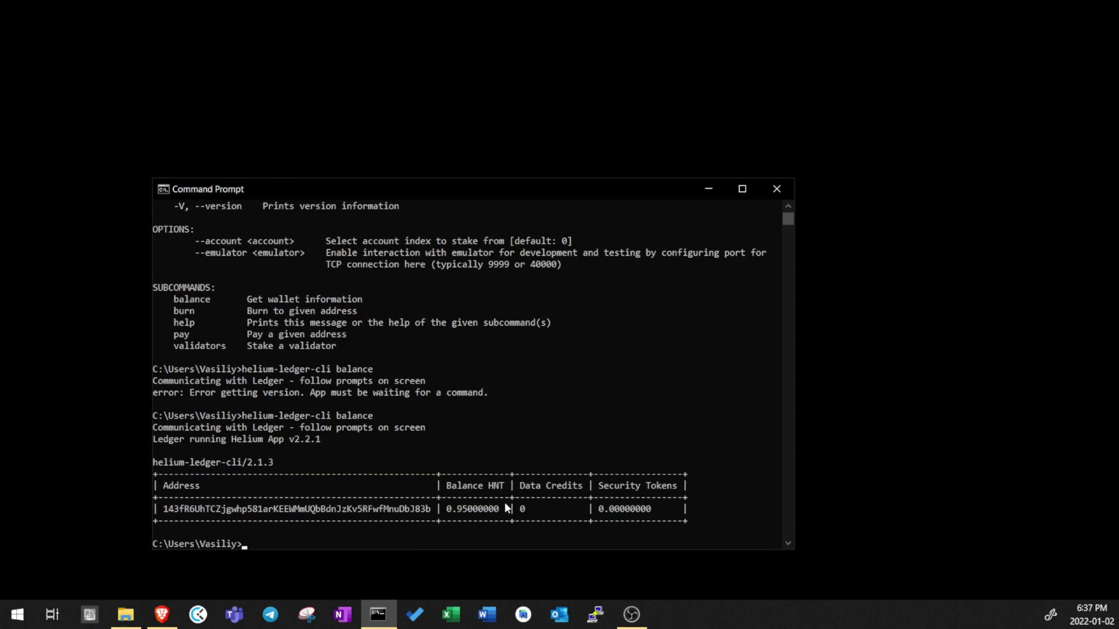
left_click_drag(505, 505, 164, 511)
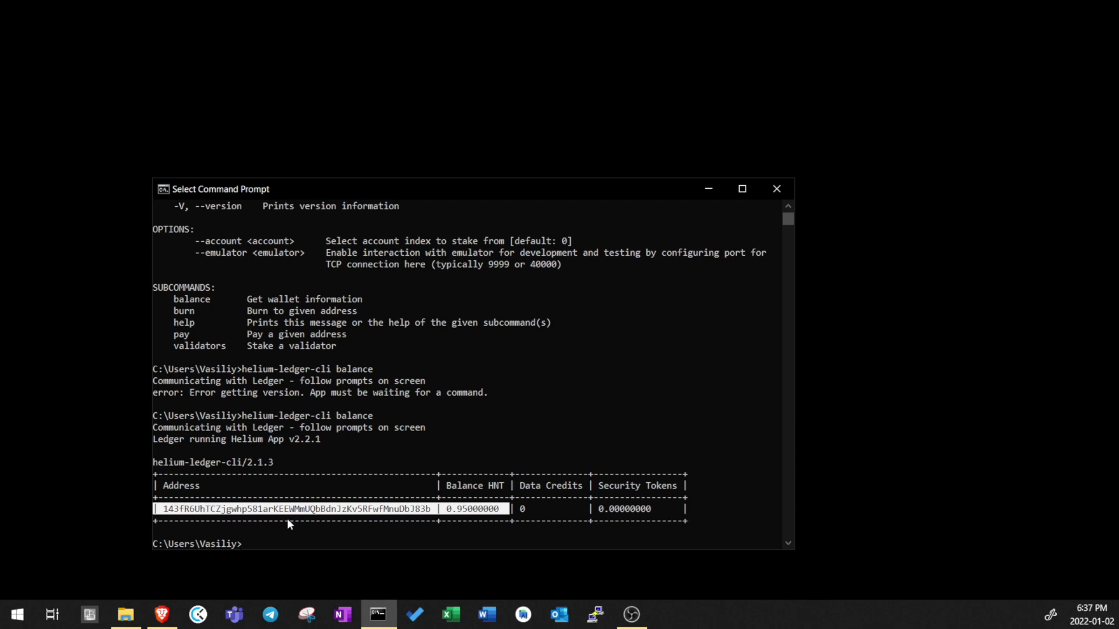
left_click(293, 536)
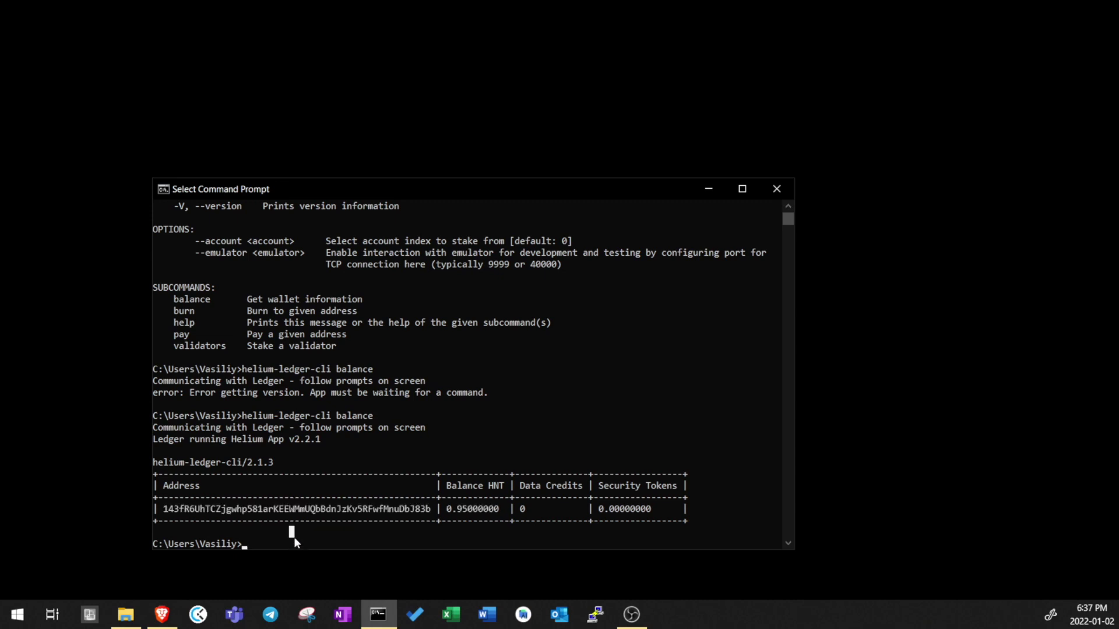